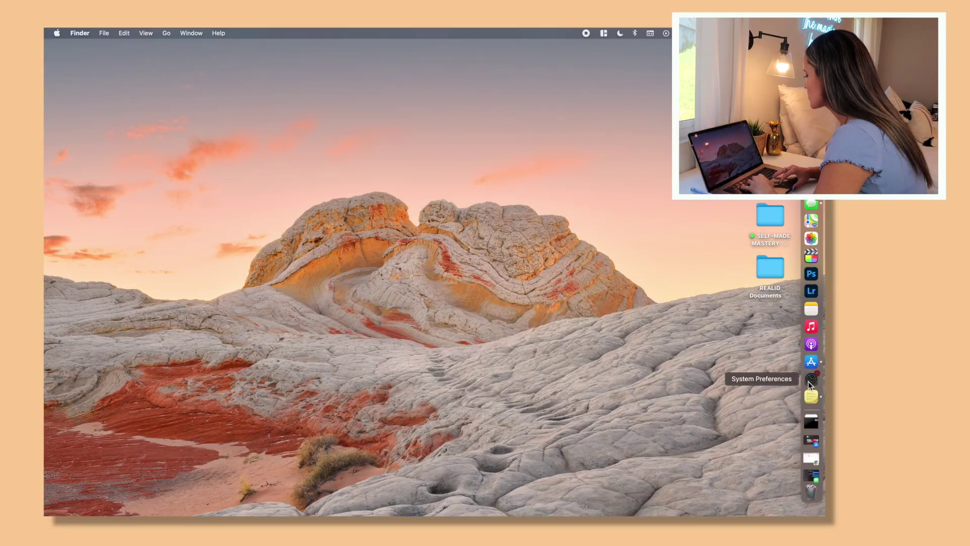
Open System Preferences' desktop settings and try the Big Sur, The Cliffs and The Beach wallpapers.
{"action": "left_click", "coordinate": [810, 380]}
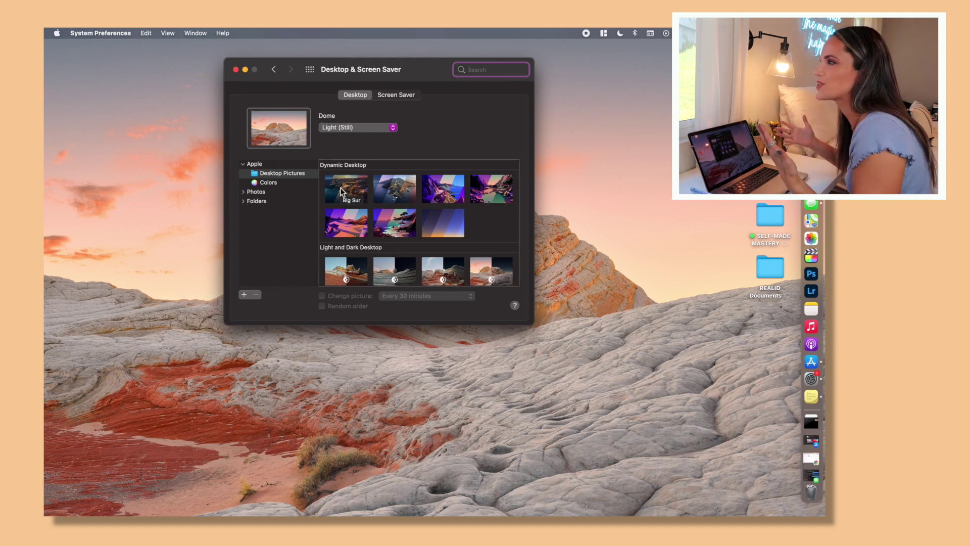
{"action": "left_click", "coordinate": [340, 187]}
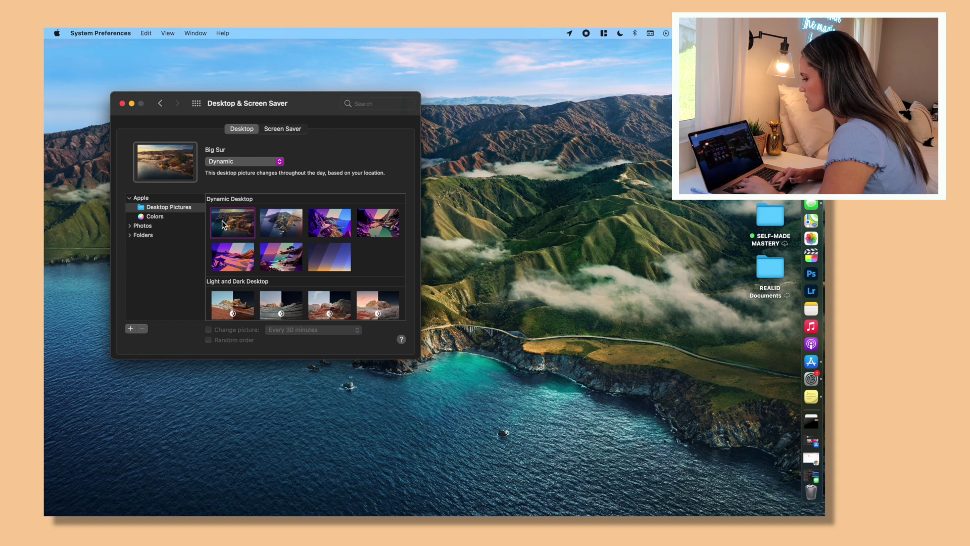
{"action": "left_click", "coordinate": [328, 222]}
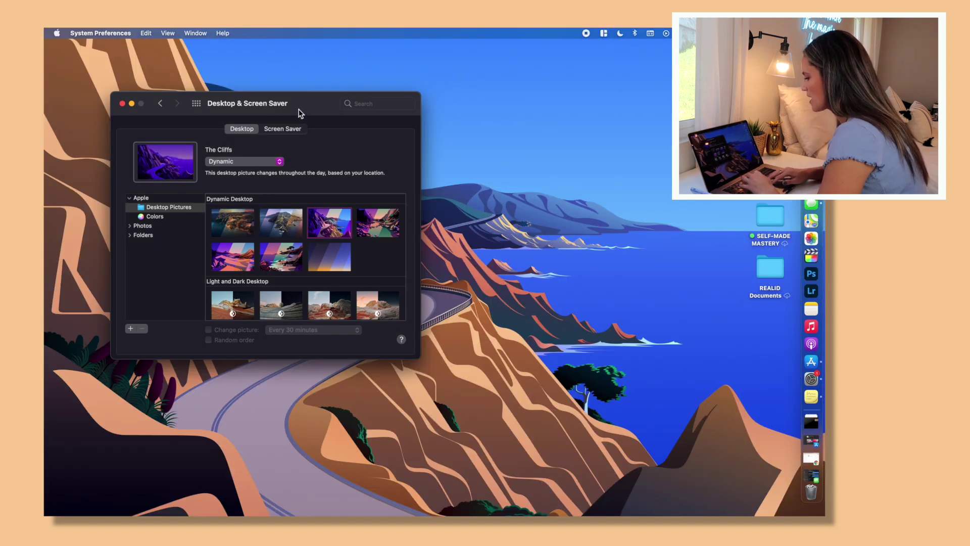
{"action": "left_click_drag", "start_coordinate": [301, 112], "coordinate": [662, 156]}
{"action": "left_click", "coordinate": [638, 300]}
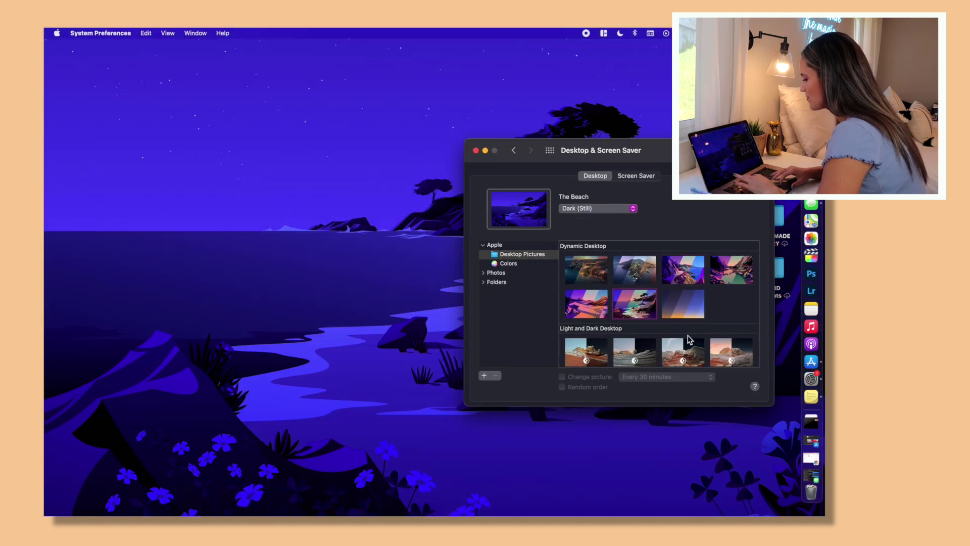
Switch the wallpaper to Dome in its Light (Still) version.
{"action": "scroll", "coordinate": [688, 335], "scroll_direction": "down", "scroll_amount": 5}
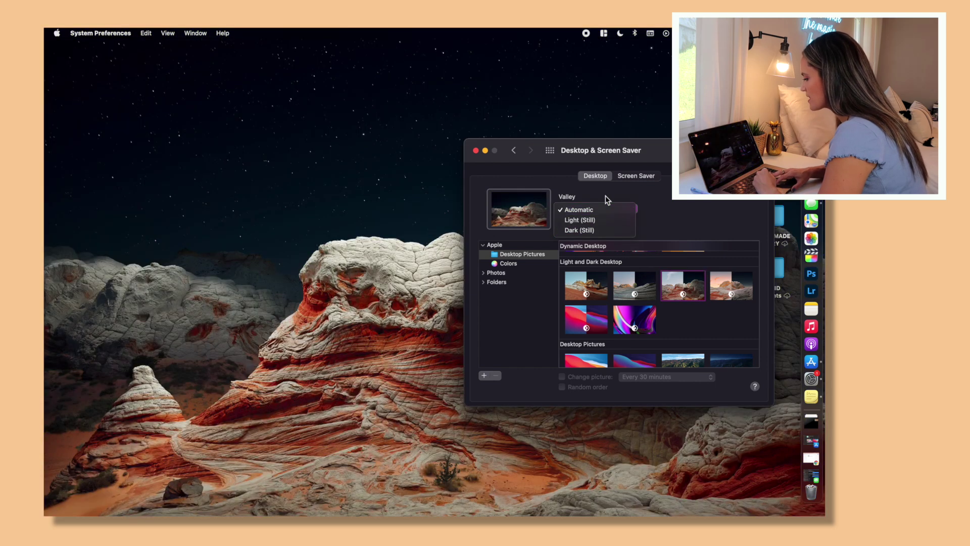
{"action": "left_click", "coordinate": [598, 209]}
{"action": "left_click", "coordinate": [600, 217]}
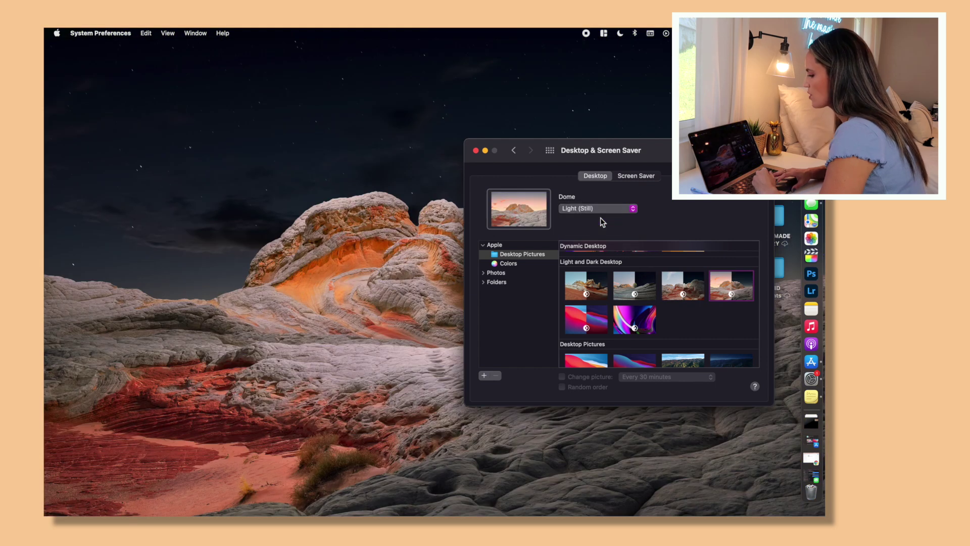
{"action": "left_click_drag", "start_coordinate": [665, 152], "coordinate": [601, 105]}
{"action": "scroll", "coordinate": [594, 246], "scroll_direction": "down", "scroll_amount": 3}
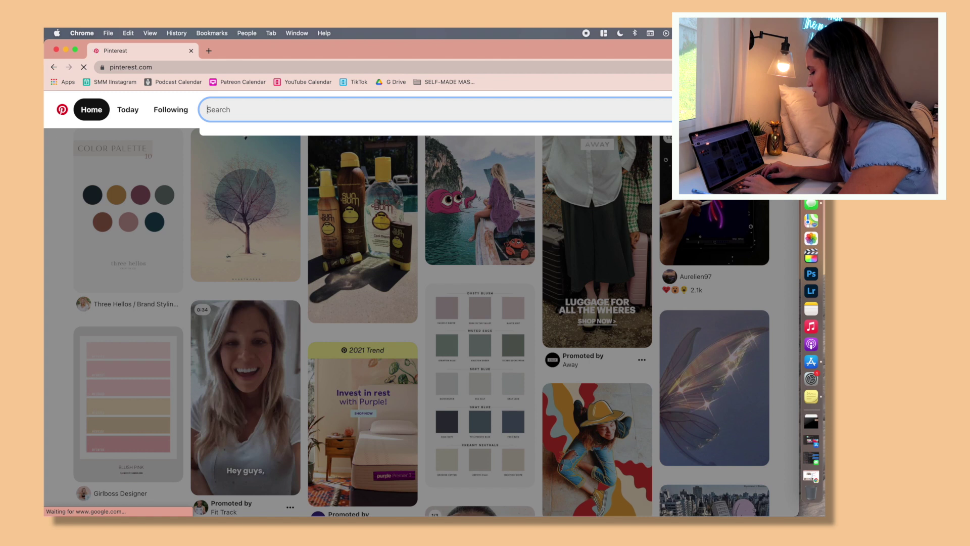
Search Pinterest for 'aesthetic macbook wallpaper' and save the Vogue and Prada collage image.
{"action": "type", "text": "mac"}
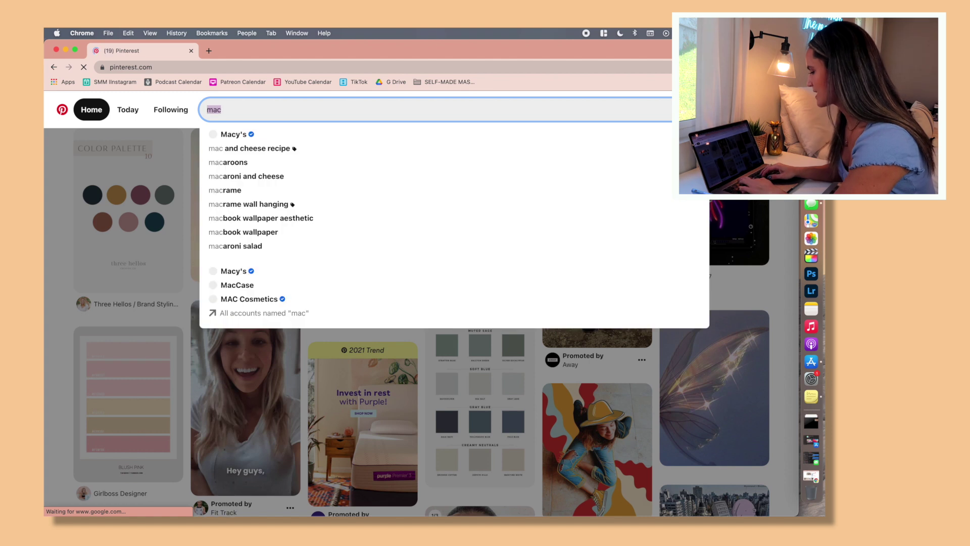
{"action": "type", "text": "aesthetic macbook wallpaper"}
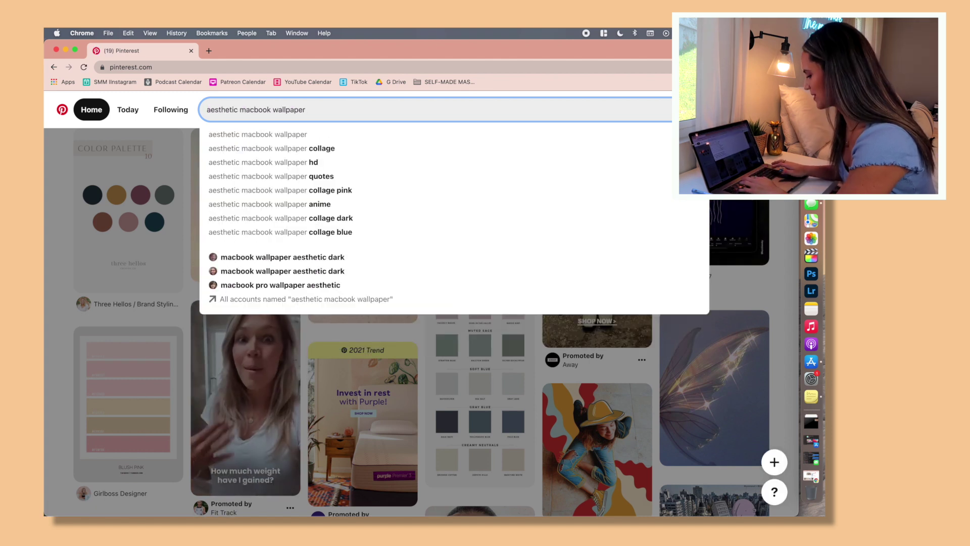
{"action": "key", "text": "Return"}
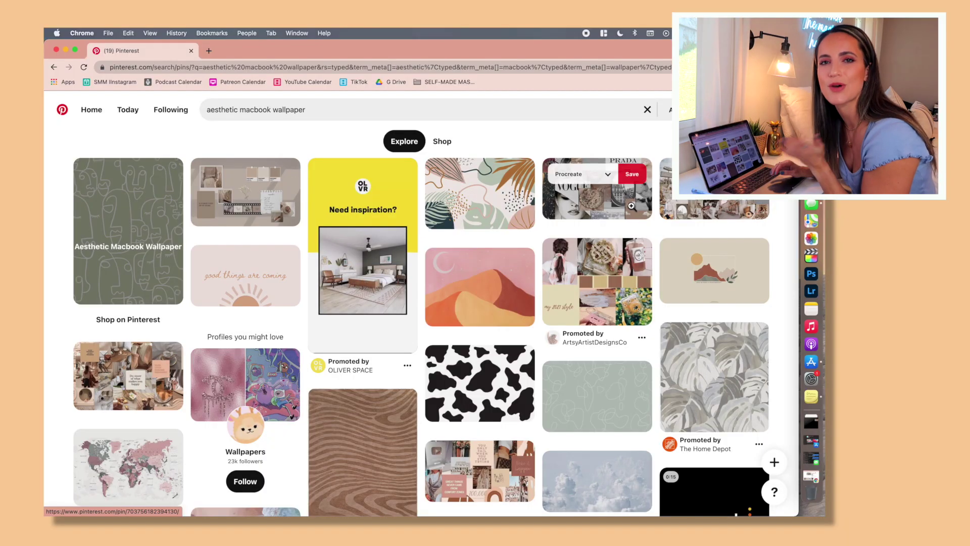
{"action": "left_click", "coordinate": [581, 206]}
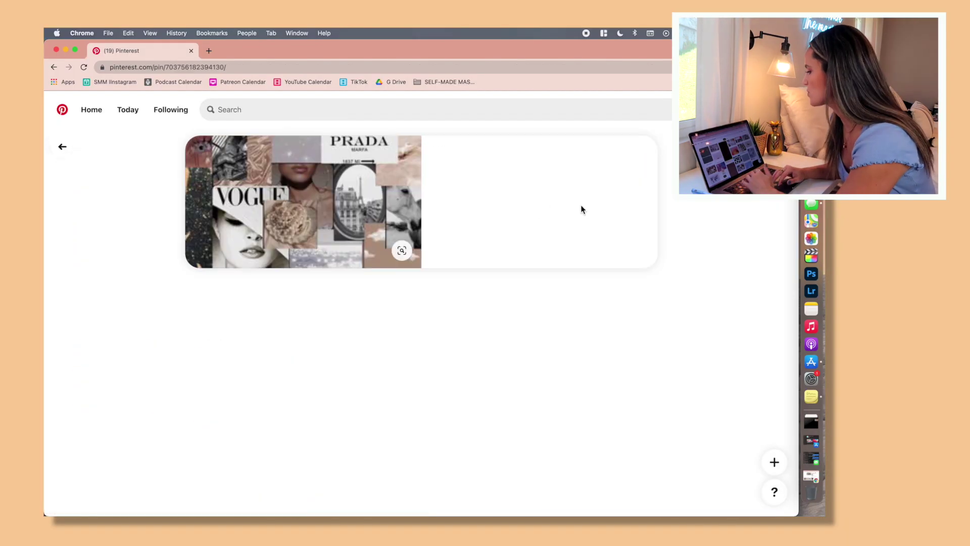
{"action": "right_click", "coordinate": [299, 148]}
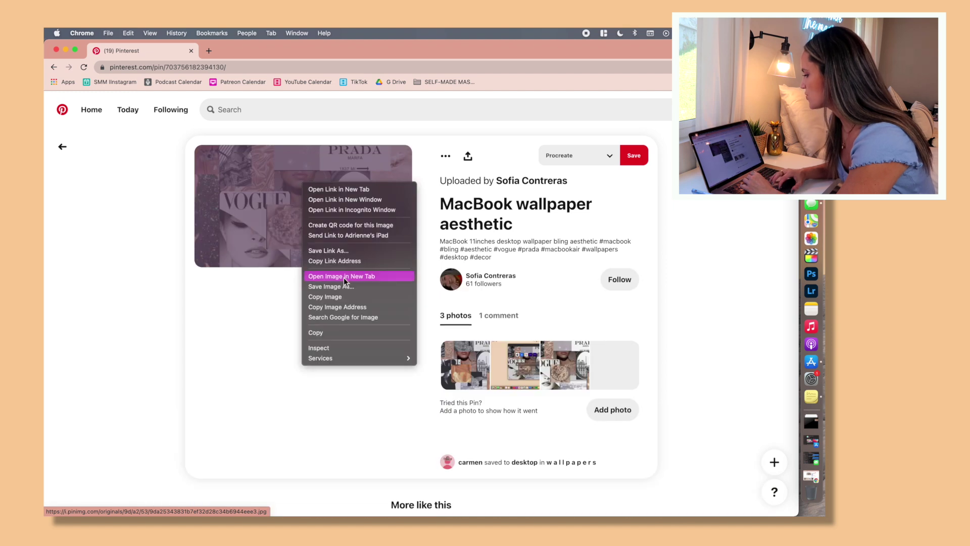
{"action": "left_click", "coordinate": [344, 284]}
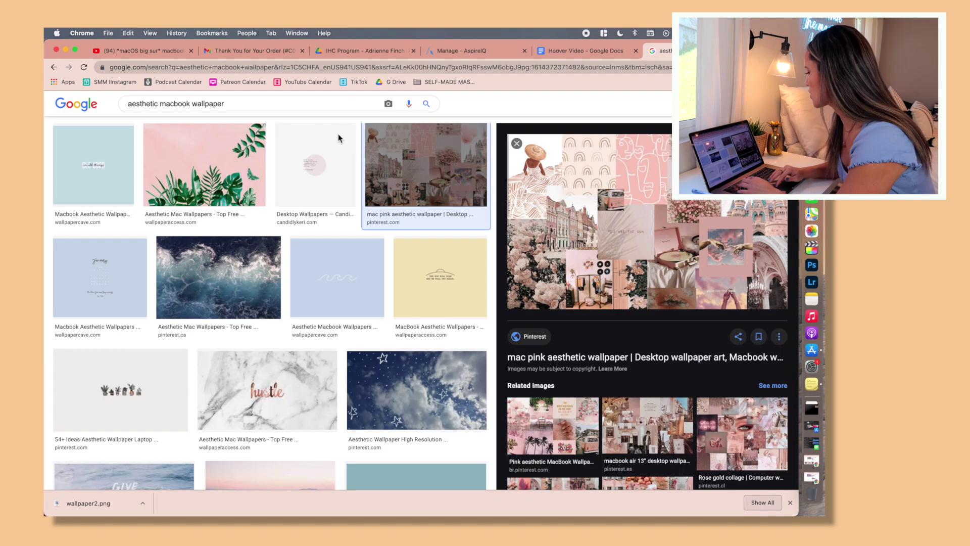
{"action": "left_click", "coordinate": [67, 50]}
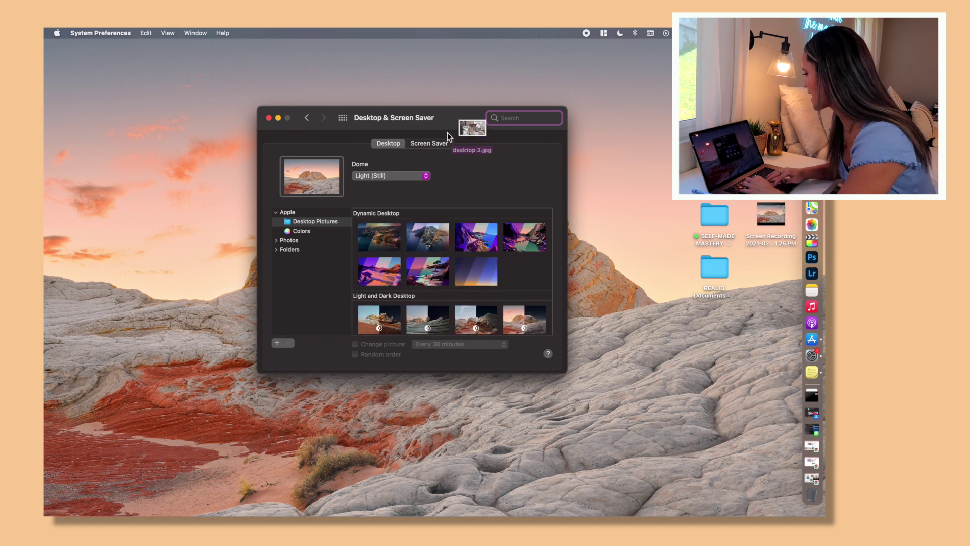
Set the downloaded desktop 3 collage as the wallpaper and close the wallpaper settings.
{"action": "left_click_drag", "start_coordinate": [324, 171], "coordinate": [322, 174]}
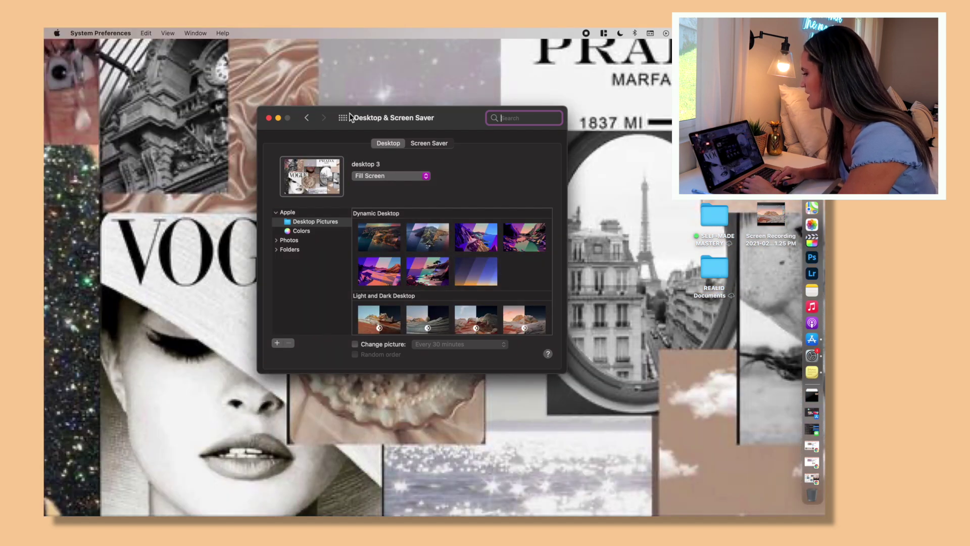
{"action": "left_click_drag", "start_coordinate": [351, 116], "coordinate": [305, 125]}
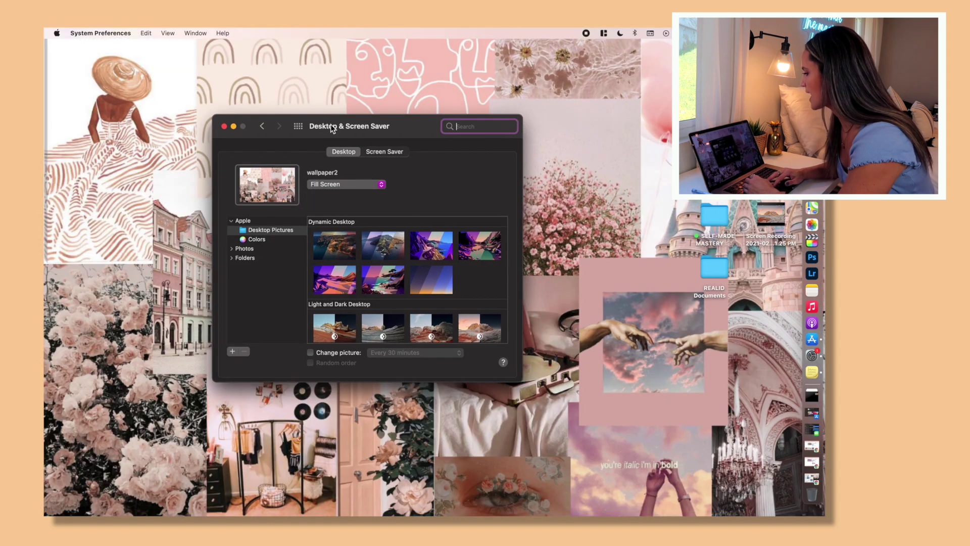
{"action": "left_click_drag", "start_coordinate": [333, 129], "coordinate": [482, 140]}
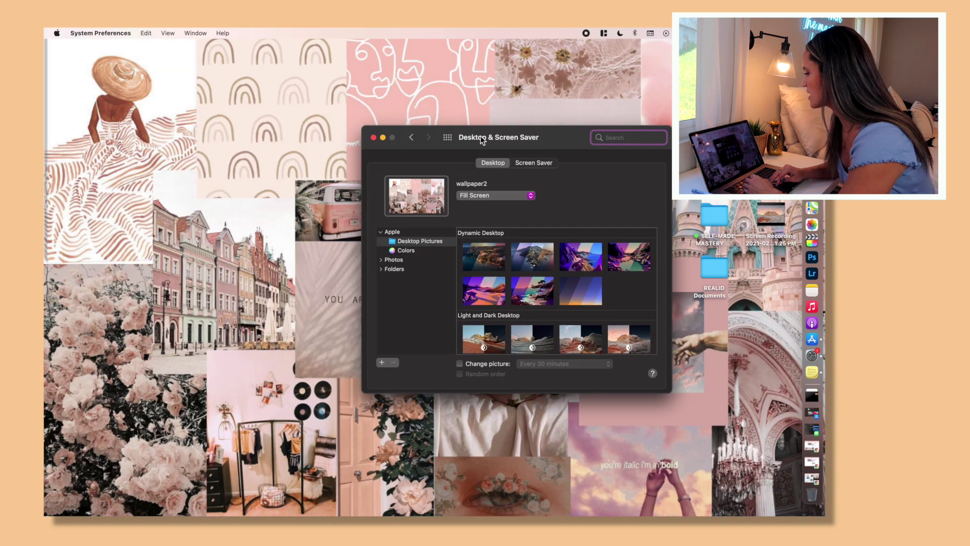
{"action": "left_click", "coordinate": [374, 137]}
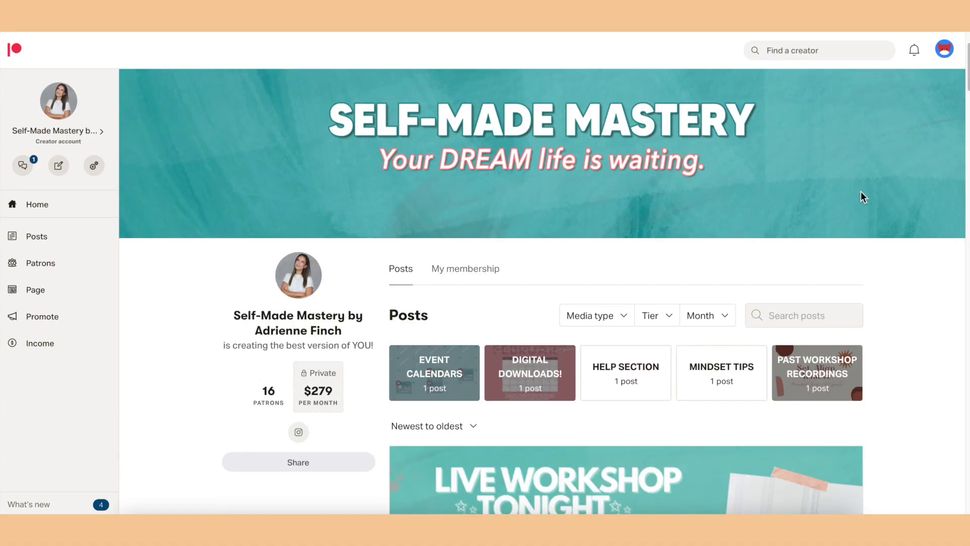
Scroll the Patreon feed down to the February Downloads post.
{"action": "scroll", "coordinate": [863, 197], "scroll_direction": "down", "scroll_amount": 4}
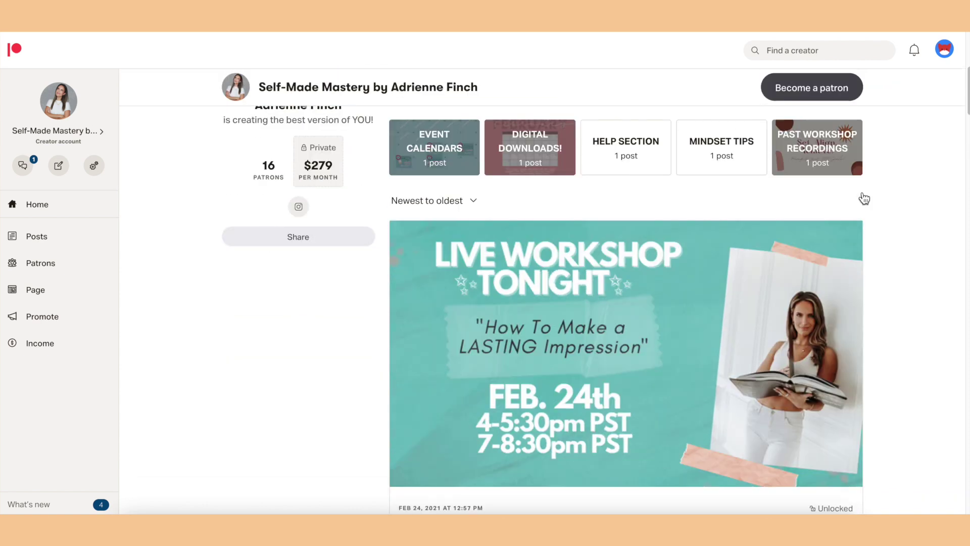
{"action": "scroll", "coordinate": [860, 192], "scroll_direction": "down", "scroll_amount": 3}
{"action": "scroll", "coordinate": [861, 192], "scroll_direction": "down", "scroll_amount": 2}
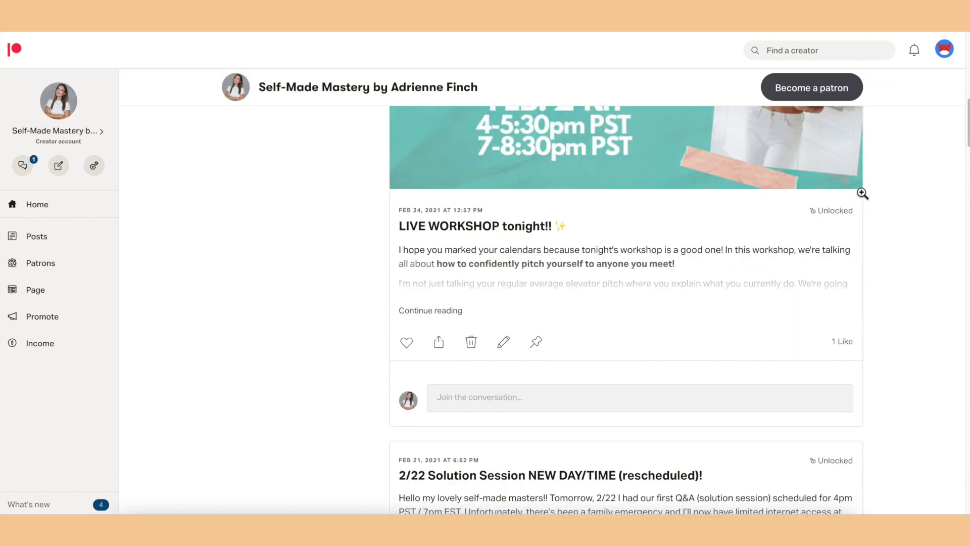
{"action": "scroll", "coordinate": [861, 193], "scroll_direction": "down", "scroll_amount": 10}
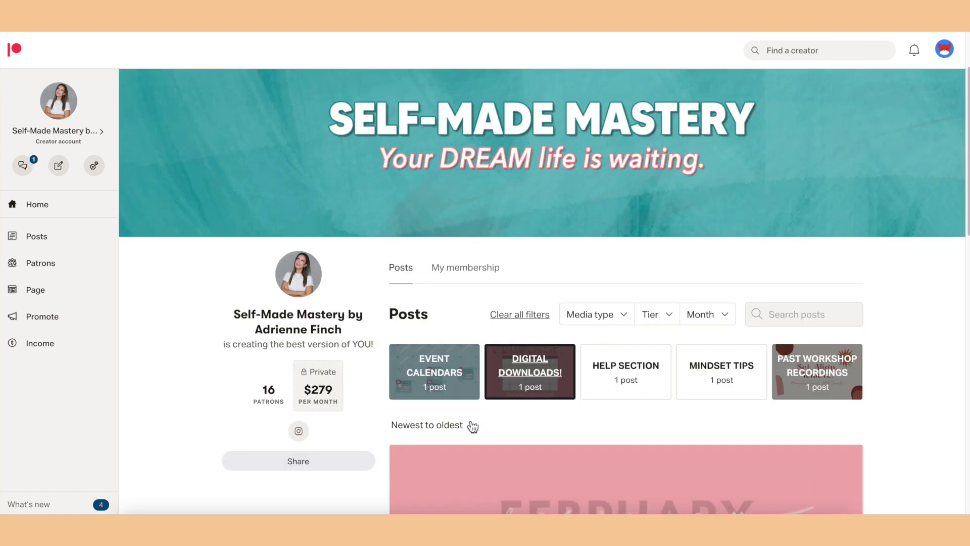
{"action": "scroll", "coordinate": [472, 425], "scroll_direction": "down", "scroll_amount": 7}
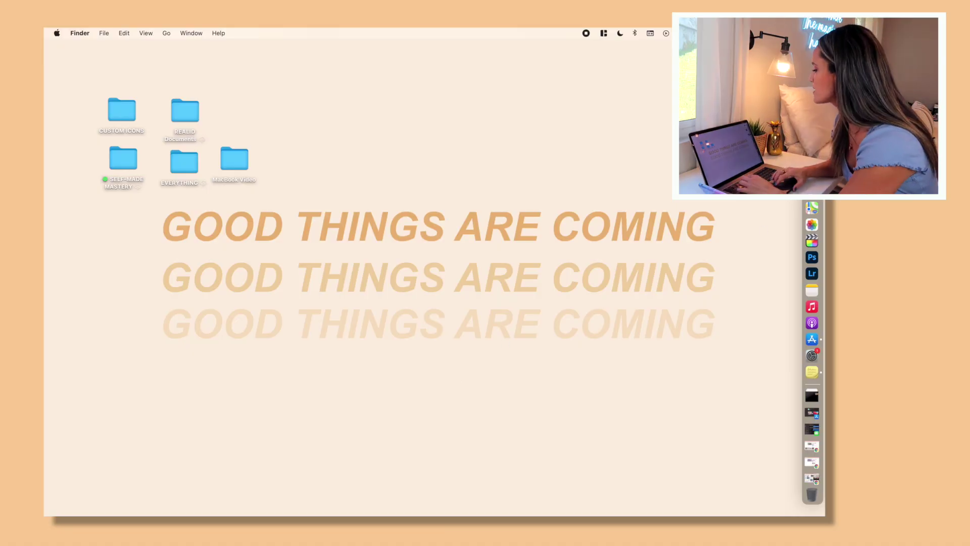
Switch back to Chrome and go to canva.com.
{"action": "key", "text": "super+Tab"}
{"action": "left_click", "coordinate": [617, 63]}
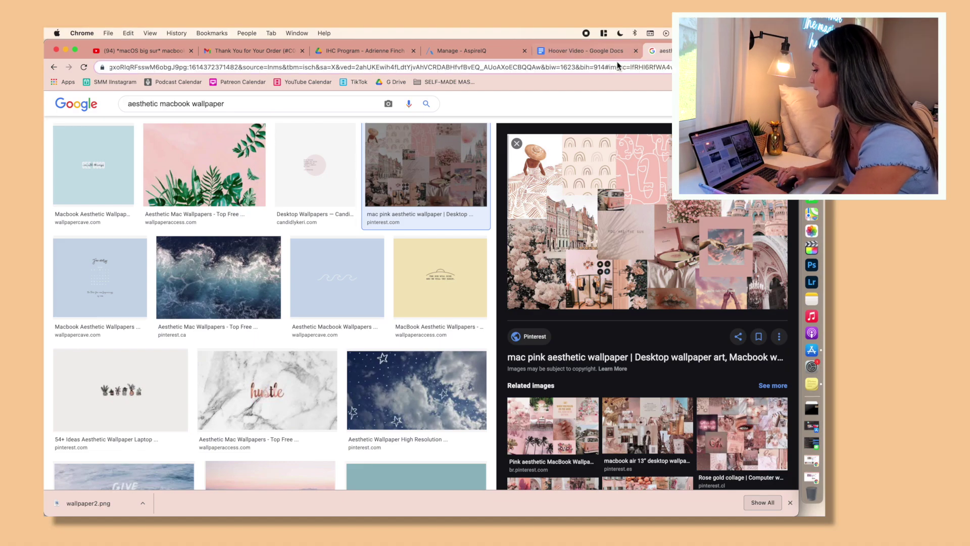
{"action": "type", "text": "canva.com"}
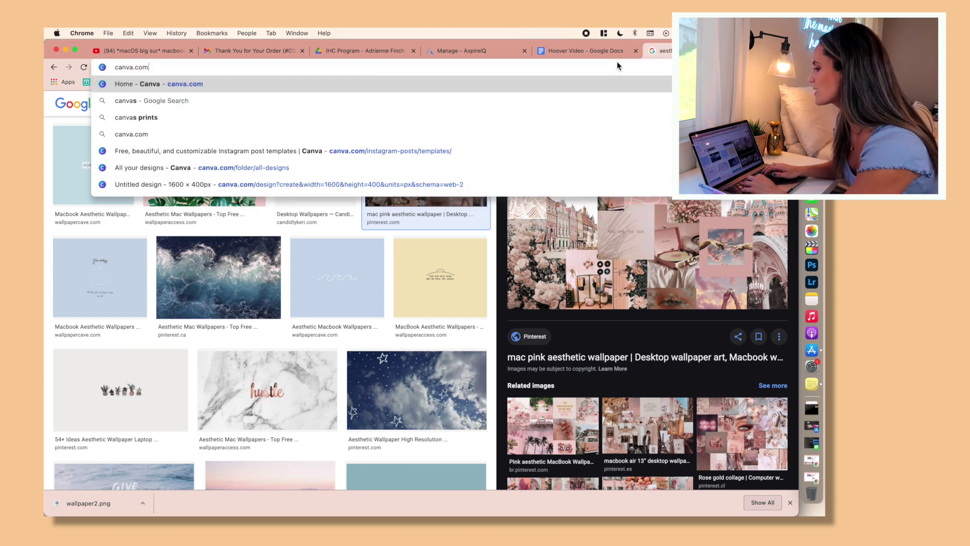
{"action": "key", "text": "Return"}
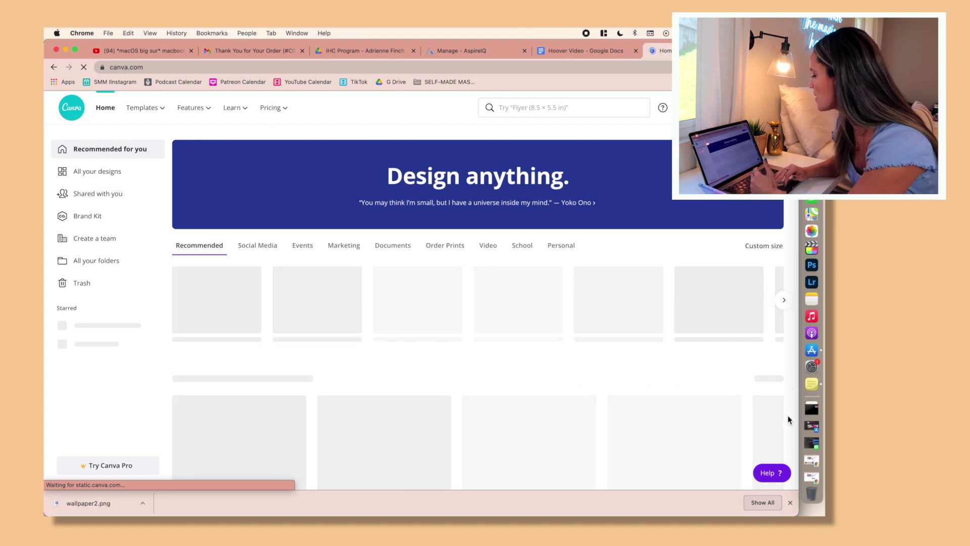
Search Canva templates for 'macbook wallpaper' and open the blue Mood polaroid template.
{"action": "left_click", "coordinate": [560, 113]}
{"action": "type", "text": "macbo"}
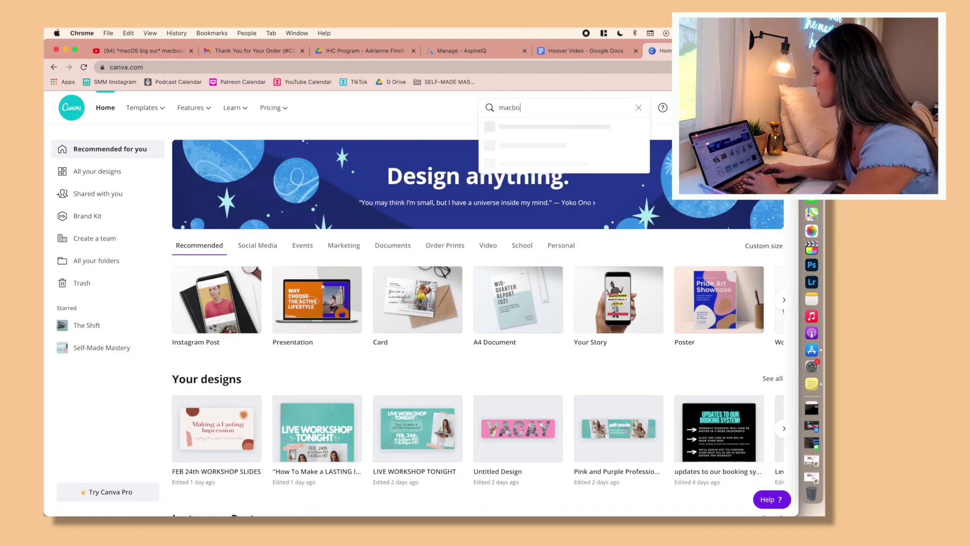
{"action": "type", "text": "ok wallpaper"}
{"action": "key", "text": "Return"}
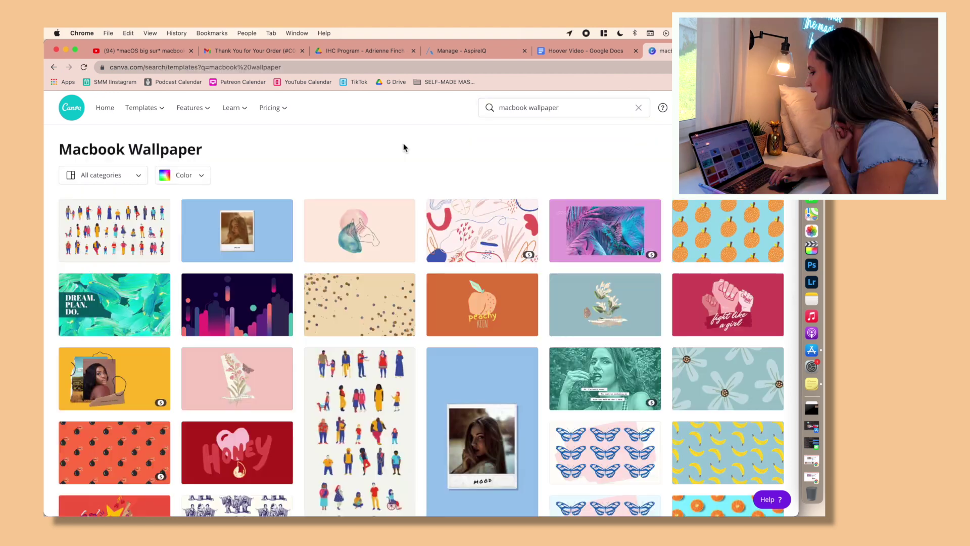
{"action": "scroll", "coordinate": [340, 153], "scroll_direction": "down", "scroll_amount": 3}
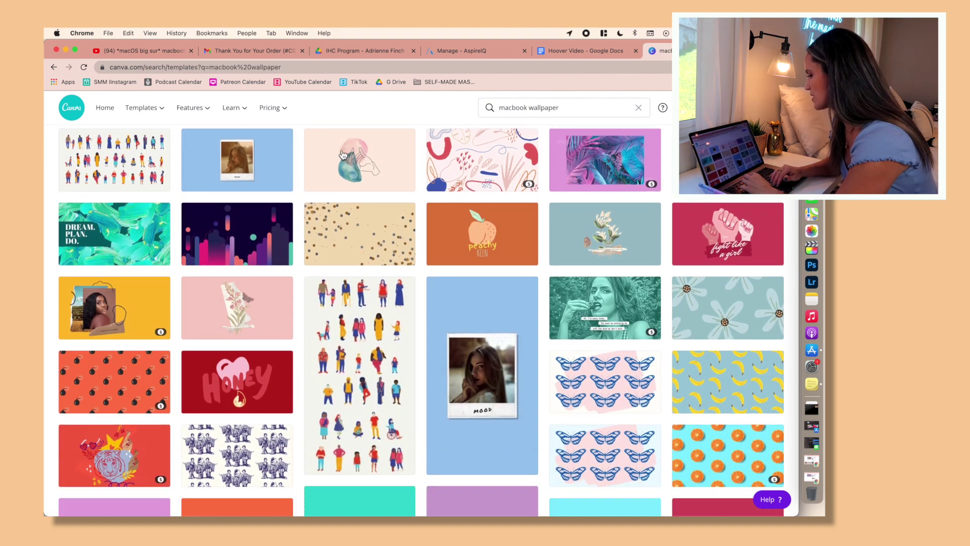
{"action": "scroll", "coordinate": [408, 188], "scroll_direction": "up", "scroll_amount": 3}
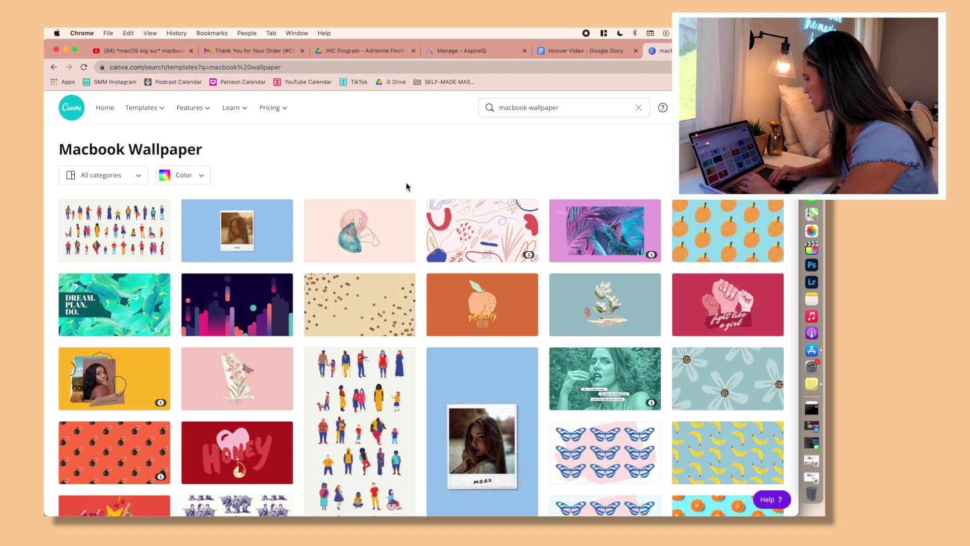
{"action": "left_click", "coordinate": [251, 224]}
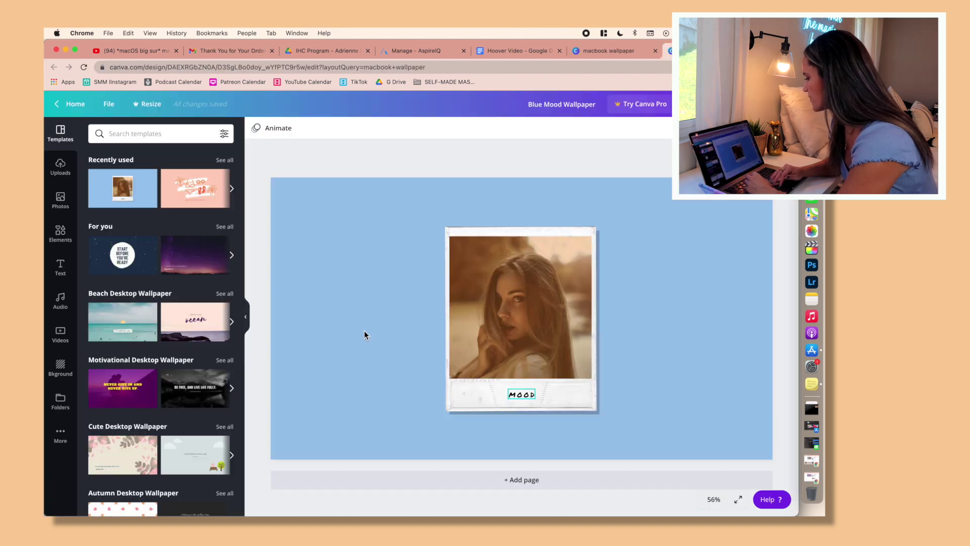
Try tan and several ready-made backgrounds, then give the page a solid peach background.
{"action": "left_click", "coordinate": [256, 128]}
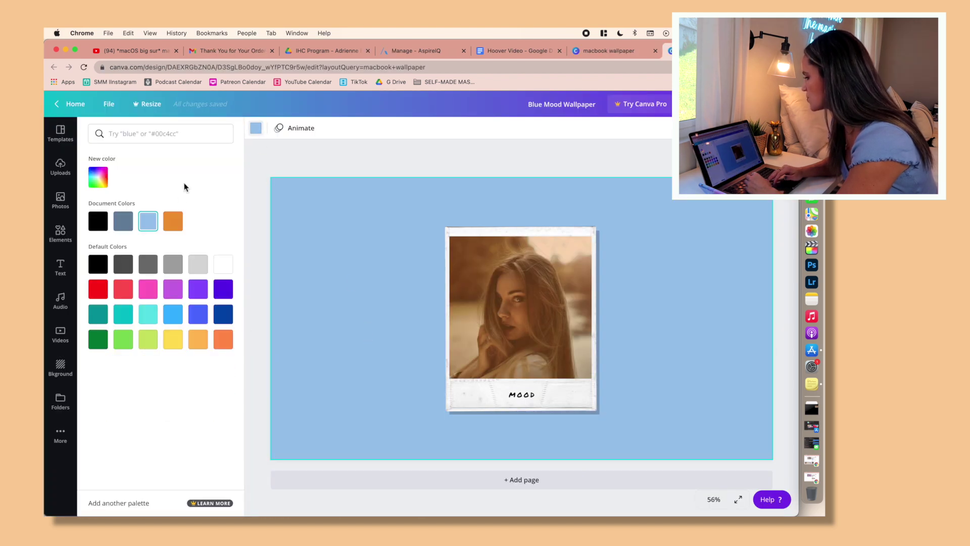
{"action": "left_click", "coordinate": [103, 185]}
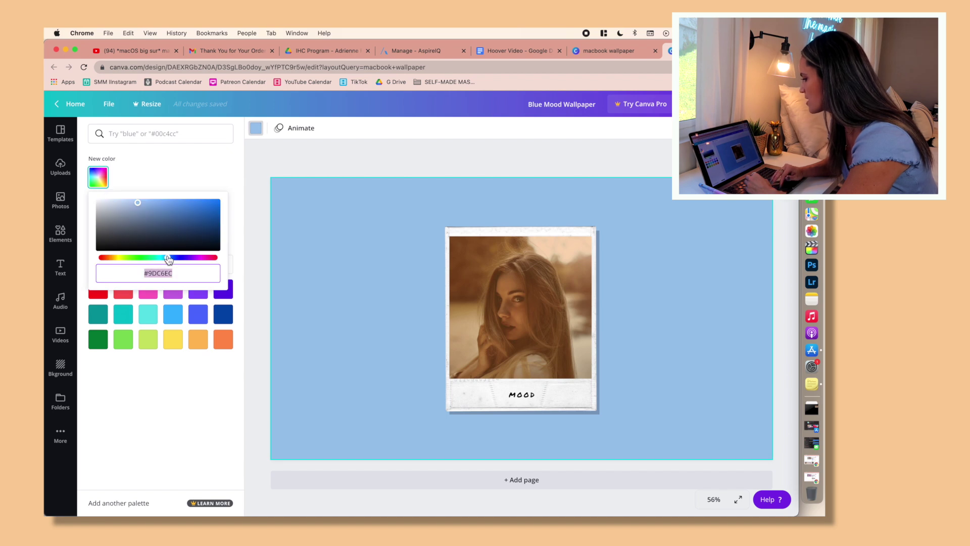
{"action": "left_click_drag", "start_coordinate": [168, 259], "coordinate": [116, 261]}
{"action": "left_click", "coordinate": [159, 177]}
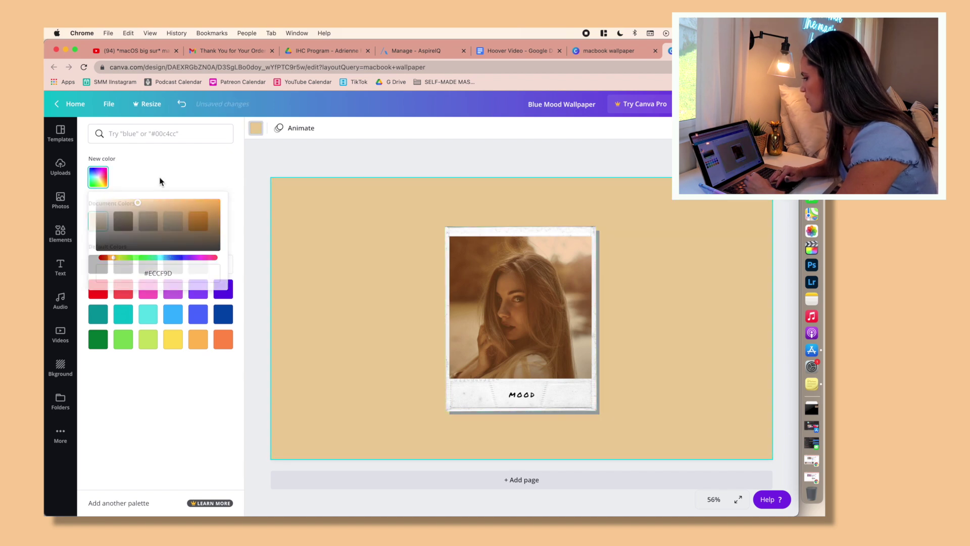
{"action": "left_click", "coordinate": [61, 367]}
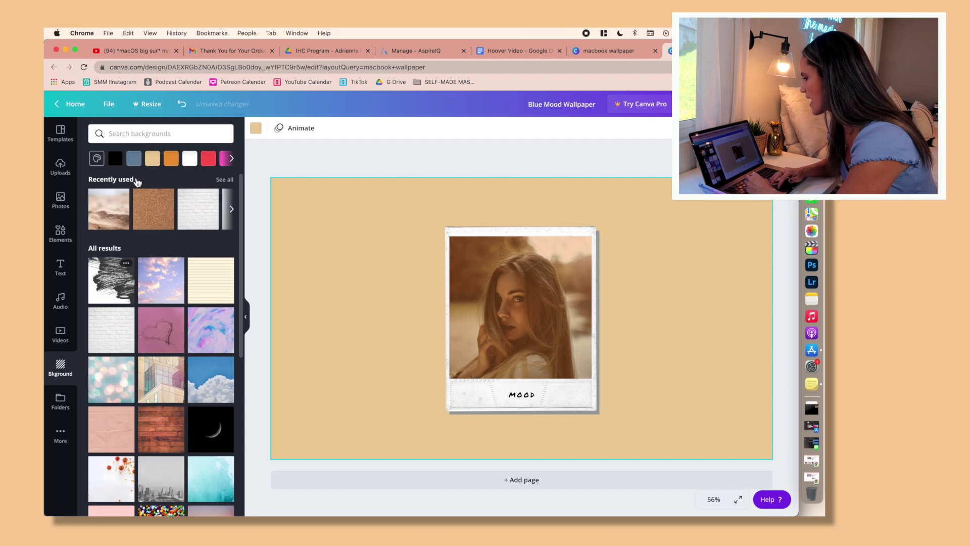
{"action": "left_click", "coordinate": [106, 275]}
{"action": "left_click", "coordinate": [161, 277]}
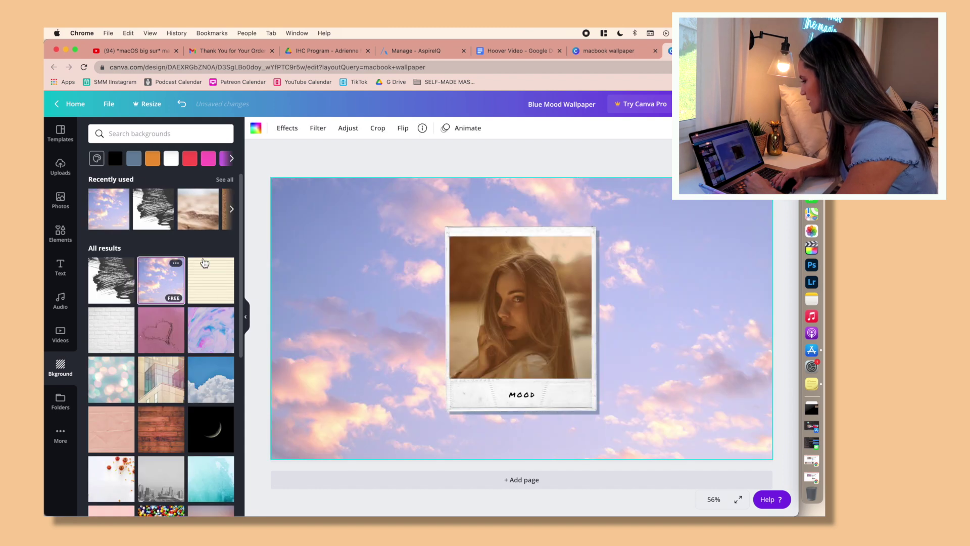
{"action": "left_click", "coordinate": [220, 282]}
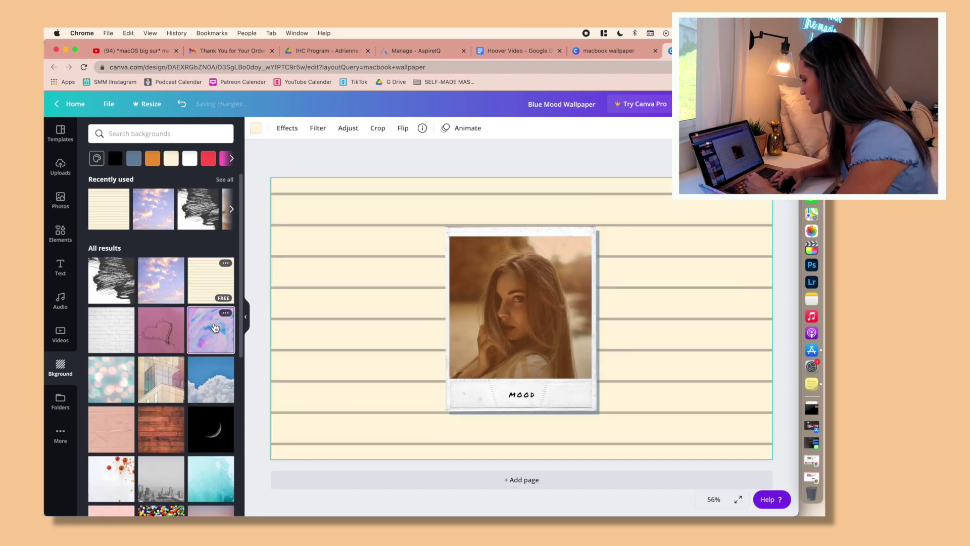
{"action": "left_click", "coordinate": [96, 158]}
{"action": "left_click_drag", "start_coordinate": [125, 203], "coordinate": [129, 193]}
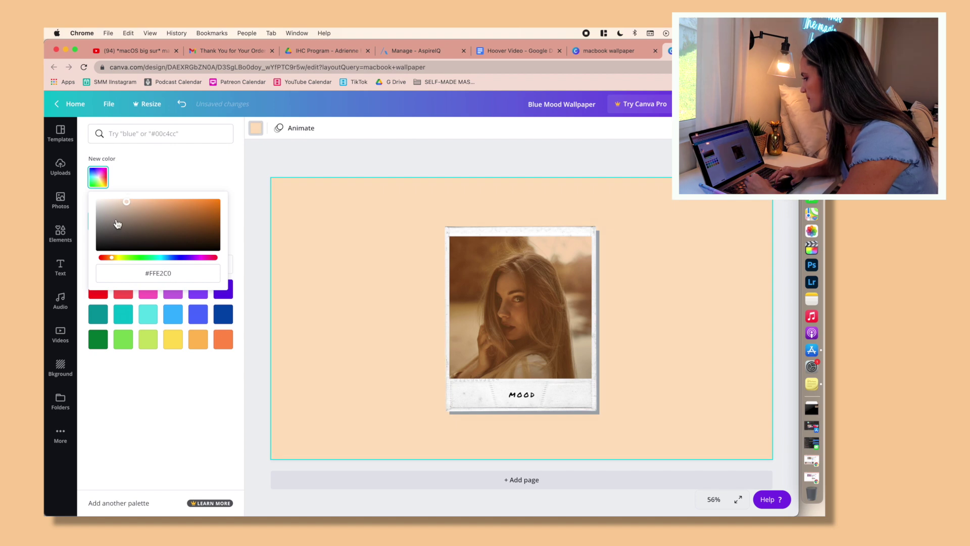
Replace the polaroid's photo with an uploaded portrait and centre it in the frame.
{"action": "left_click", "coordinate": [523, 286]}
{"action": "key", "text": "Escape"}
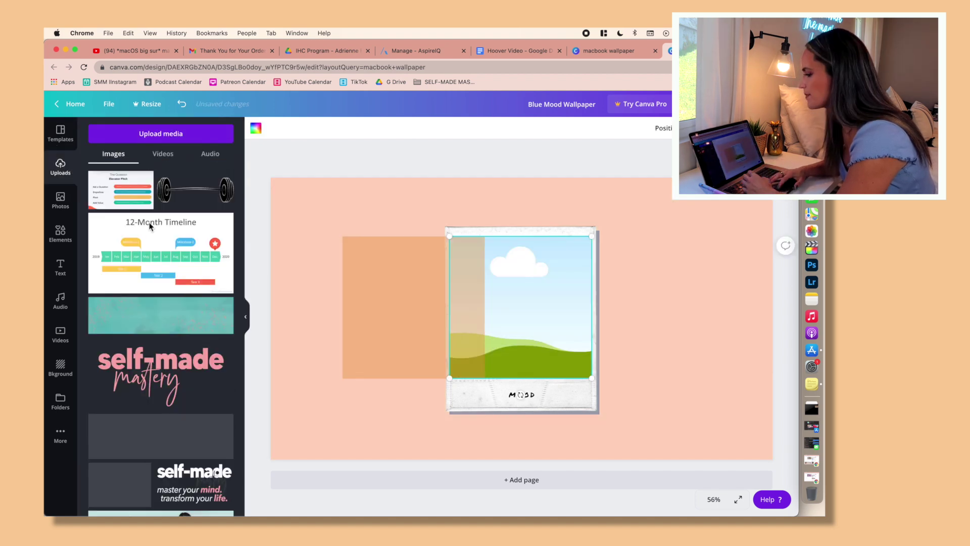
{"action": "scroll", "coordinate": [166, 311], "scroll_direction": "down", "scroll_amount": 5}
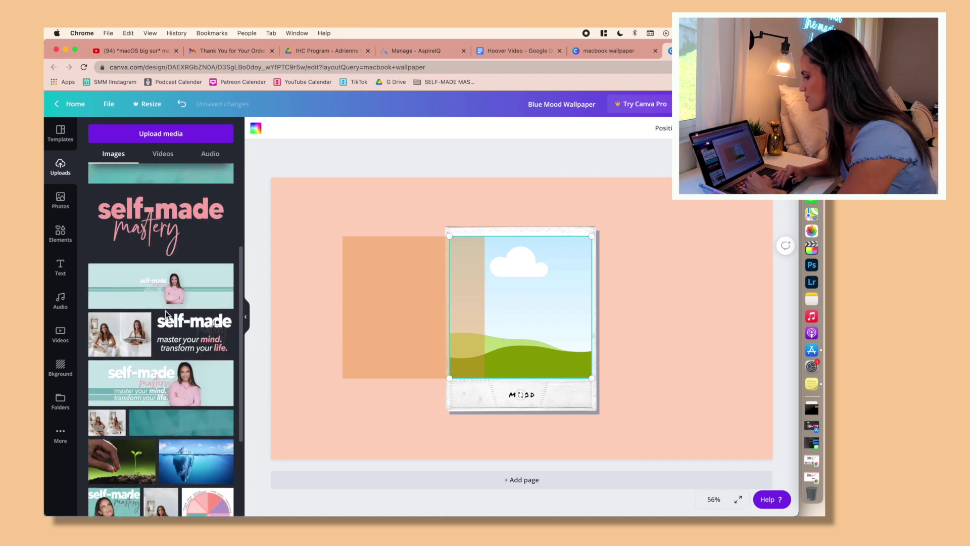
{"action": "scroll", "coordinate": [137, 354], "scroll_direction": "down", "scroll_amount": 2}
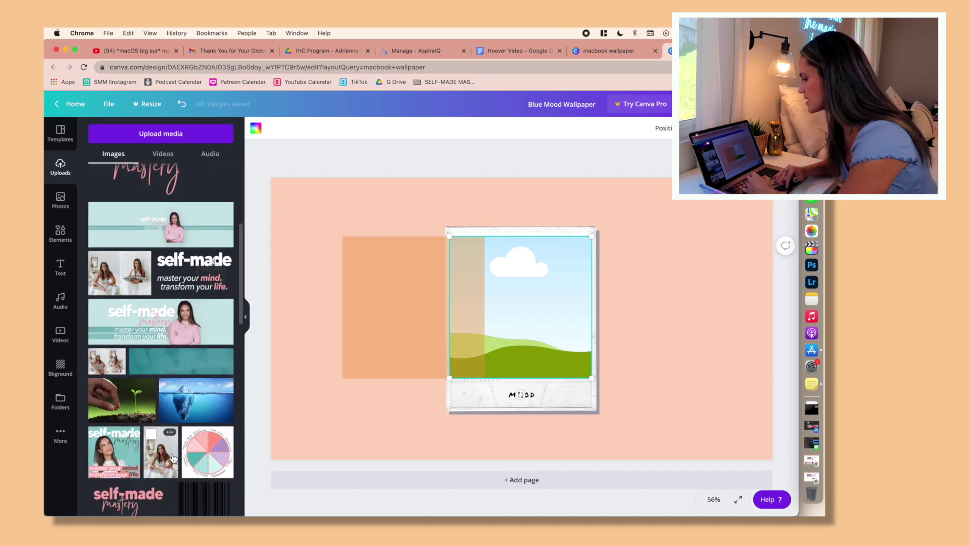
{"action": "left_click_drag", "start_coordinate": [172, 458], "coordinate": [517, 306]}
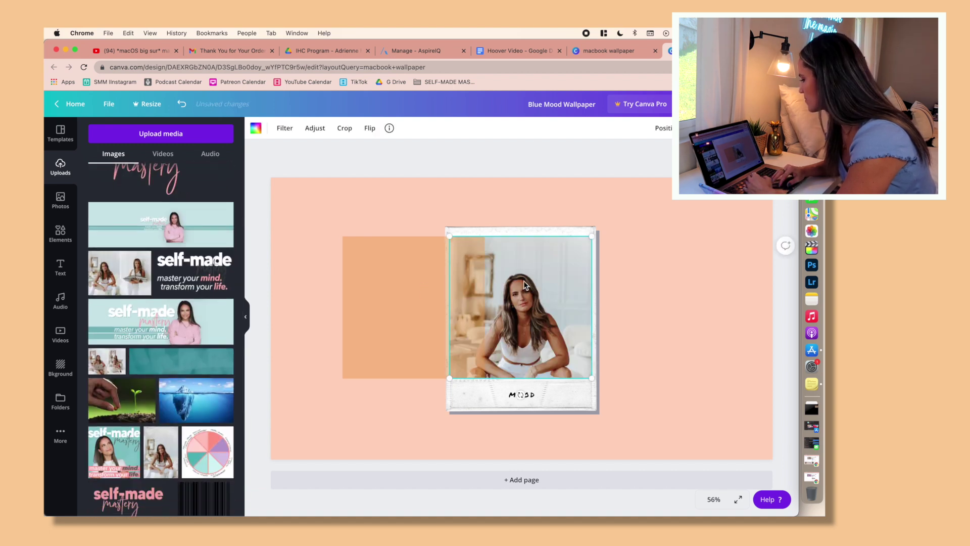
{"action": "double_click", "coordinate": [523, 285]}
{"action": "left_click_drag", "start_coordinate": [392, 308], "coordinate": [502, 308]}
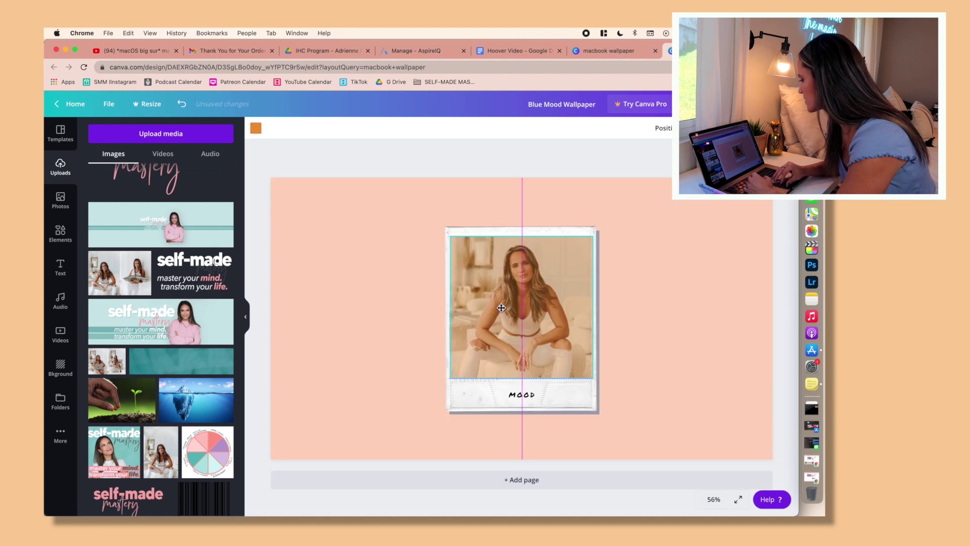
Download the design with PNG as the file type.
{"action": "left_click", "coordinate": [743, 104]}
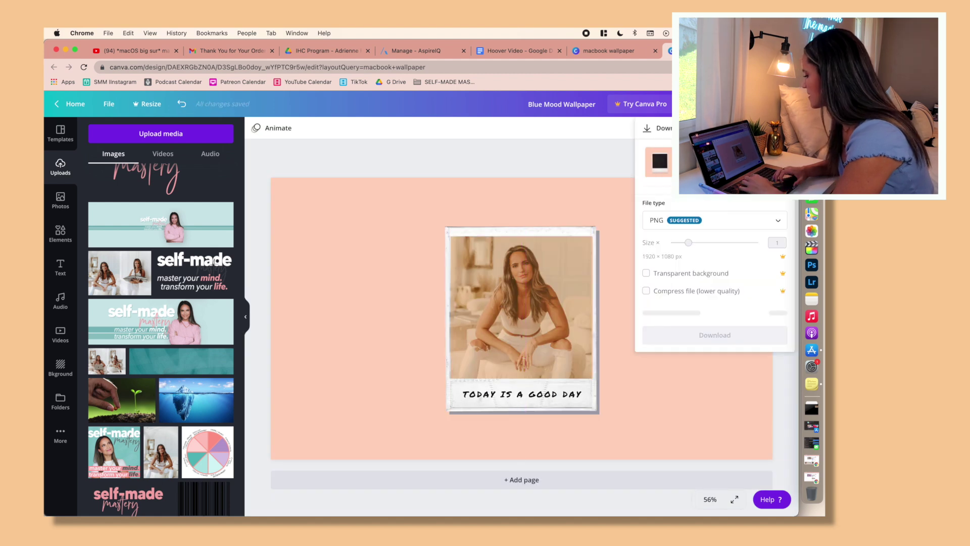
{"action": "left_click", "coordinate": [759, 230]}
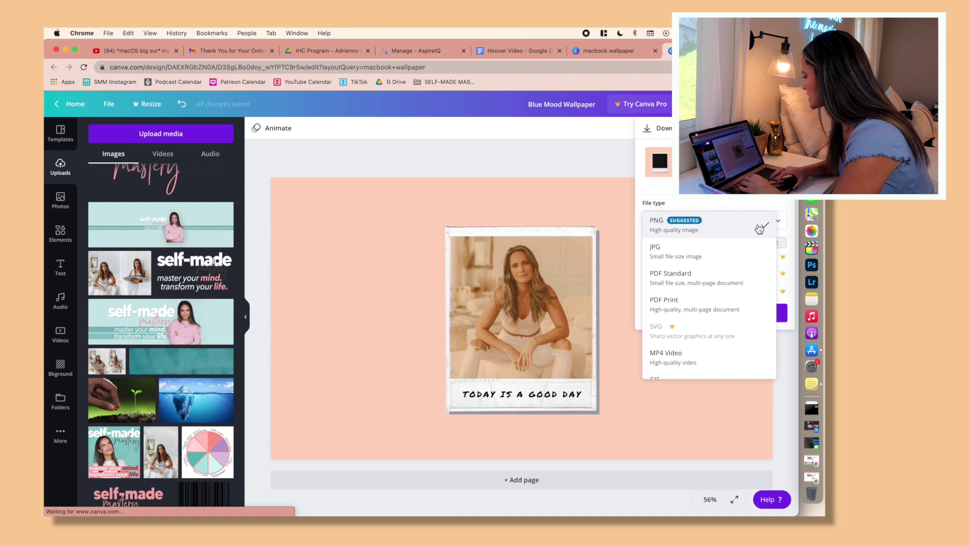
{"action": "left_click", "coordinate": [759, 230]}
{"action": "left_click", "coordinate": [714, 310]}
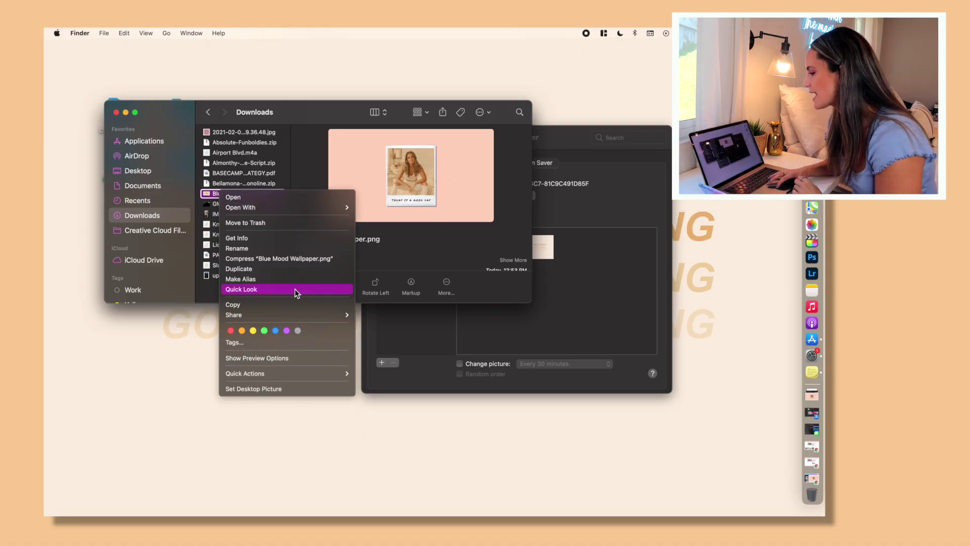
Set Blue Mood Wallpaper.png as the desktop picture and close the desktop settings.
{"action": "mouse_move", "coordinate": [297, 314]}
{"action": "left_click", "coordinate": [376, 326]}
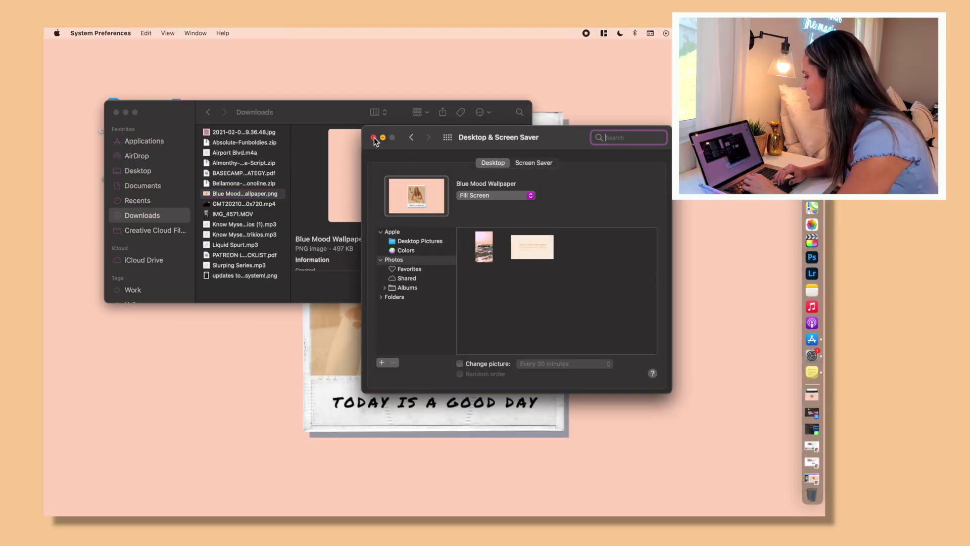
{"action": "left_click", "coordinate": [374, 137]}
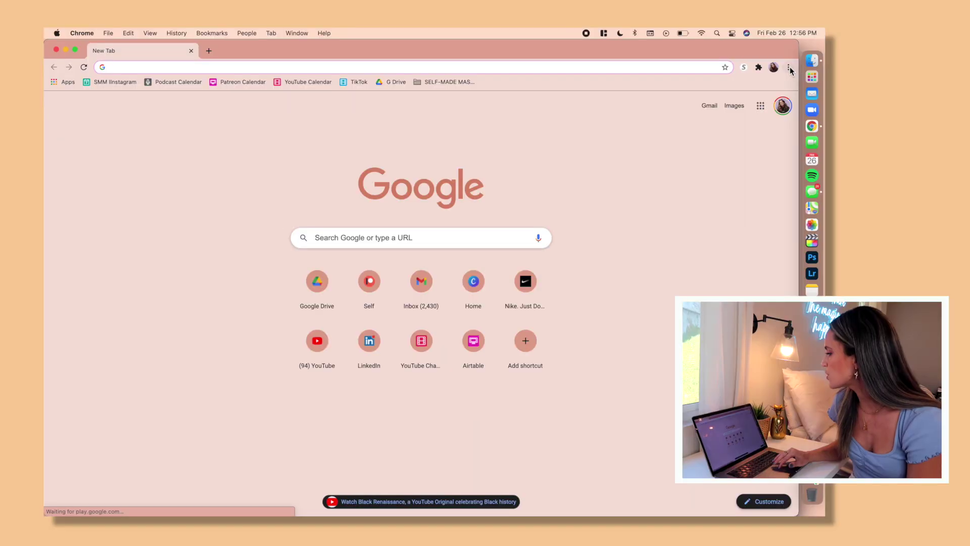
Check Chrome's Appearance settings, then open the New Tab page's Customize options.
{"action": "left_click", "coordinate": [789, 67]}
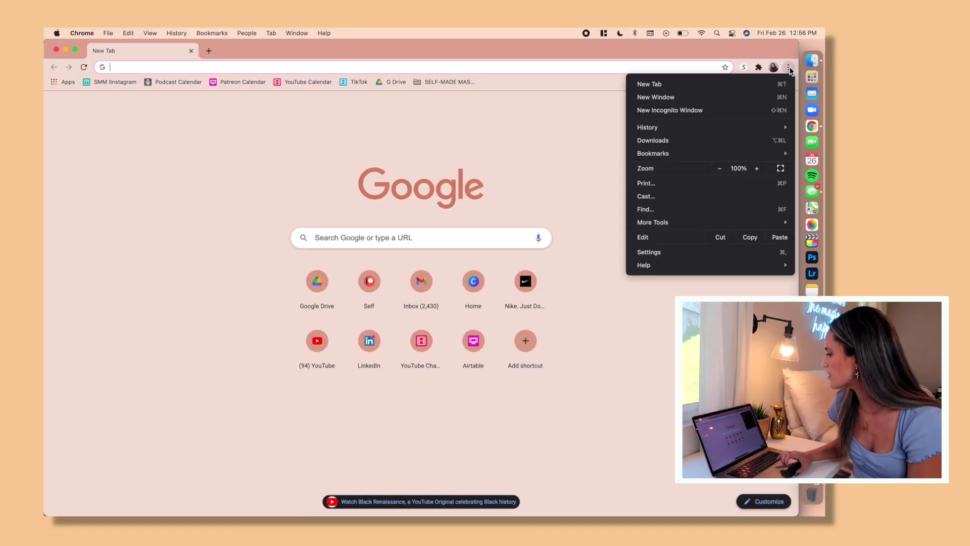
{"action": "left_click", "coordinate": [678, 252]}
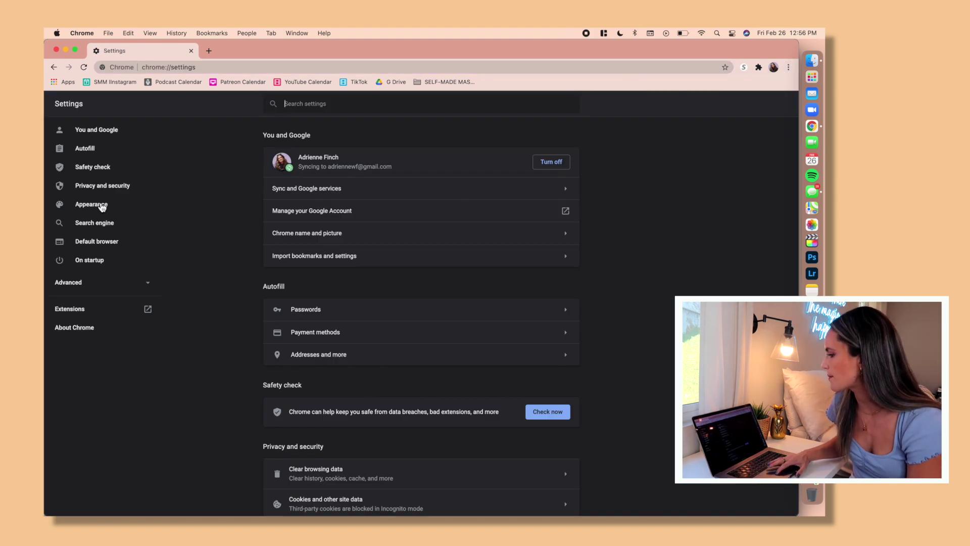
{"action": "left_click", "coordinate": [100, 206]}
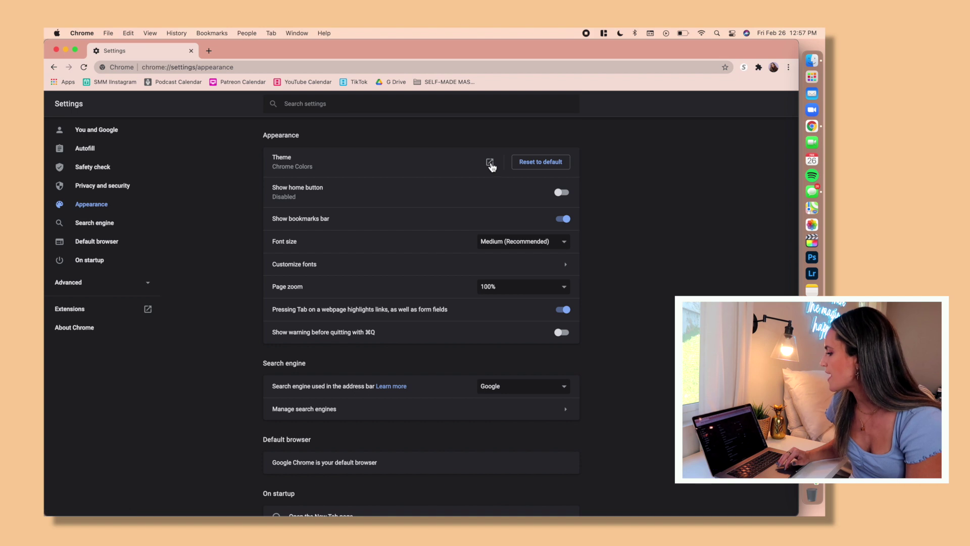
{"action": "left_click", "coordinate": [53, 68]}
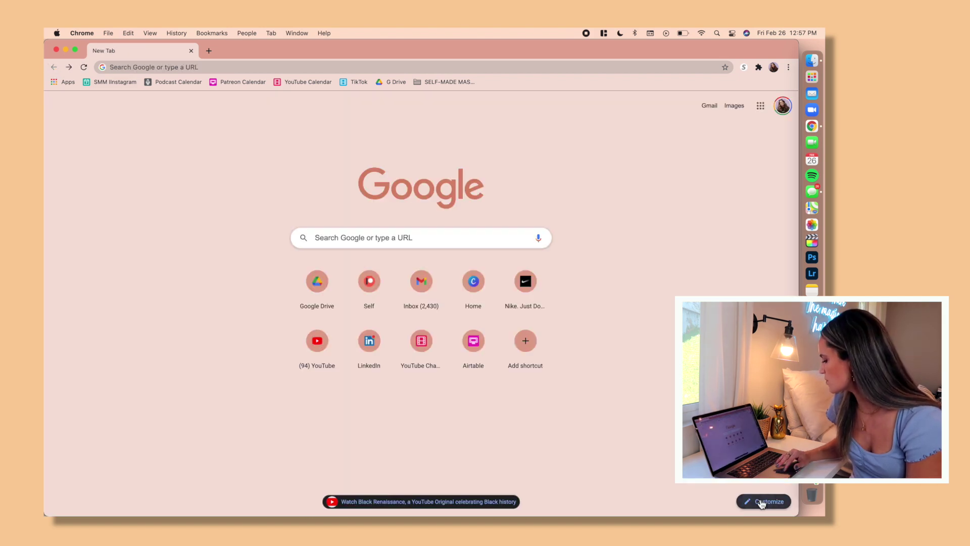
{"action": "left_click", "coordinate": [762, 503]}
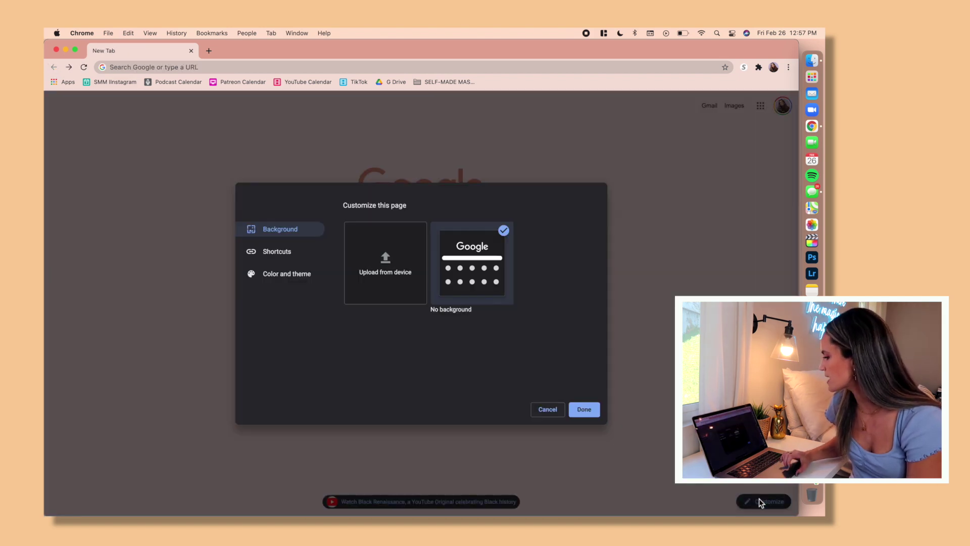
{"action": "left_click", "coordinate": [395, 272]}
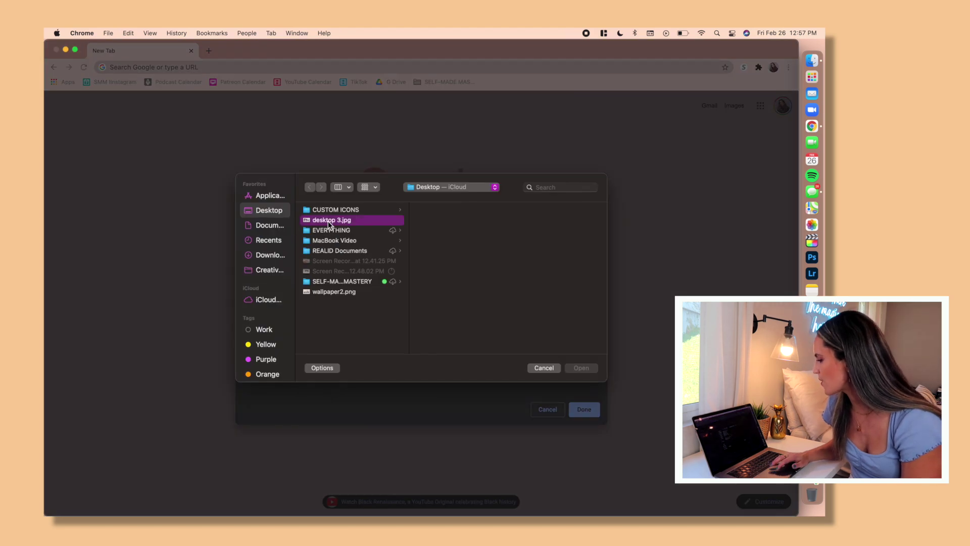
{"action": "left_click", "coordinate": [576, 368]}
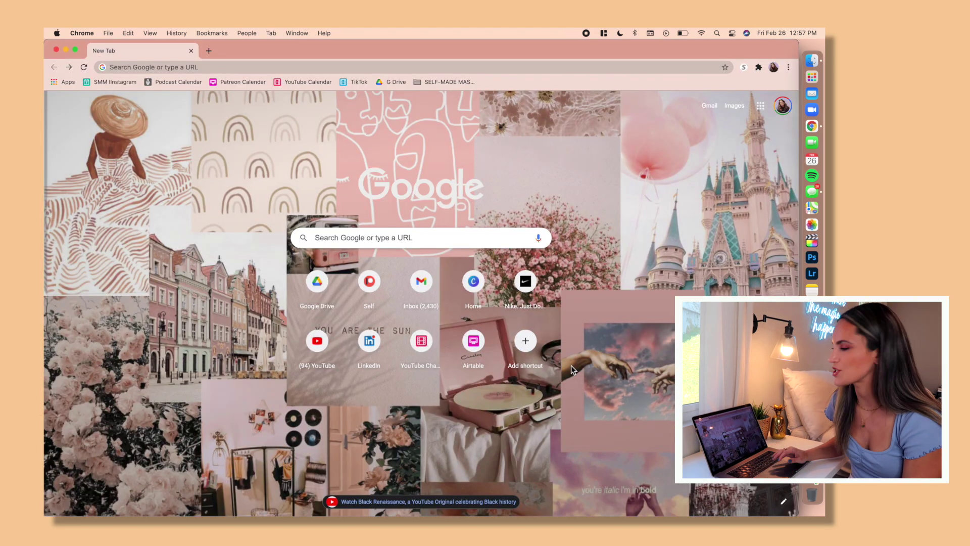
{"action": "left_click", "coordinate": [785, 503]}
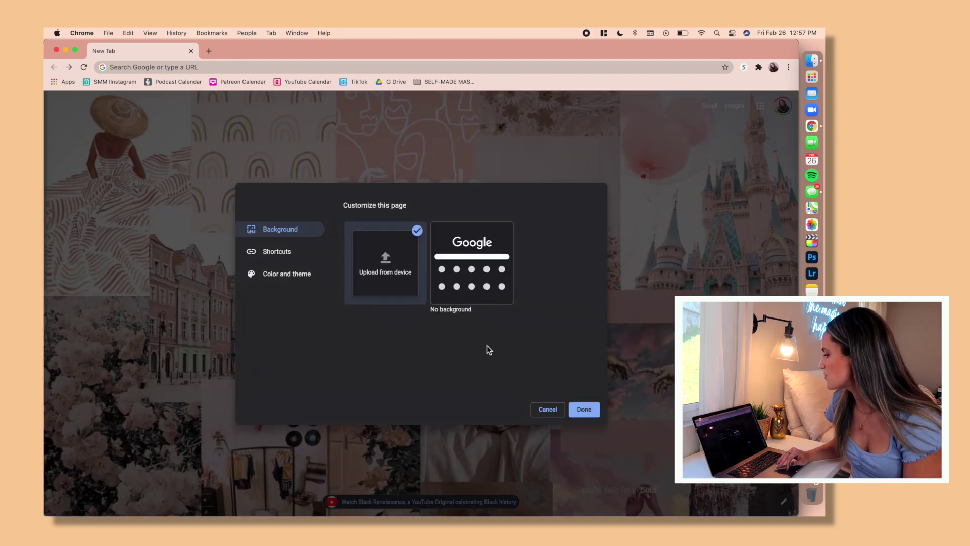
{"action": "left_click", "coordinate": [475, 260]}
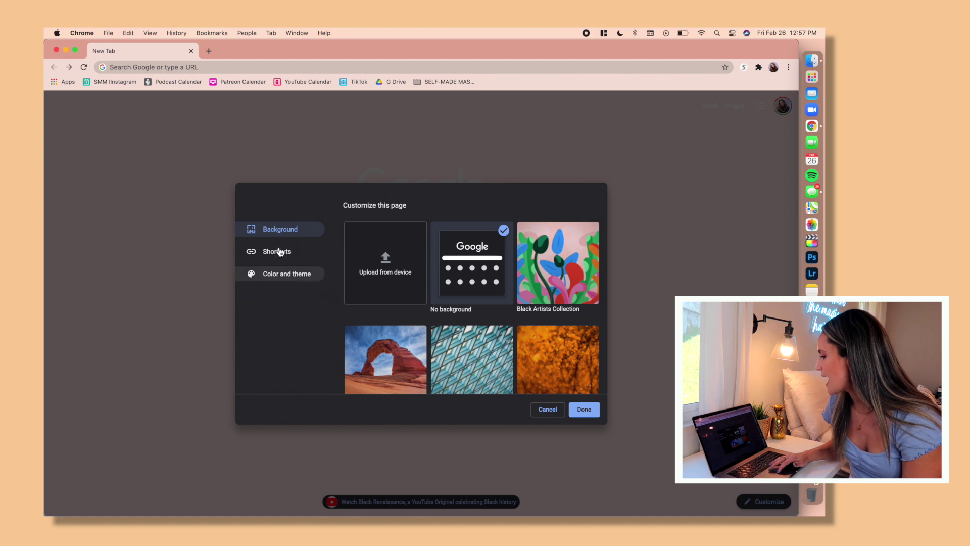
Try the teal and dark teal themes, then apply the pink colour theme.
{"action": "left_click", "coordinate": [282, 275]}
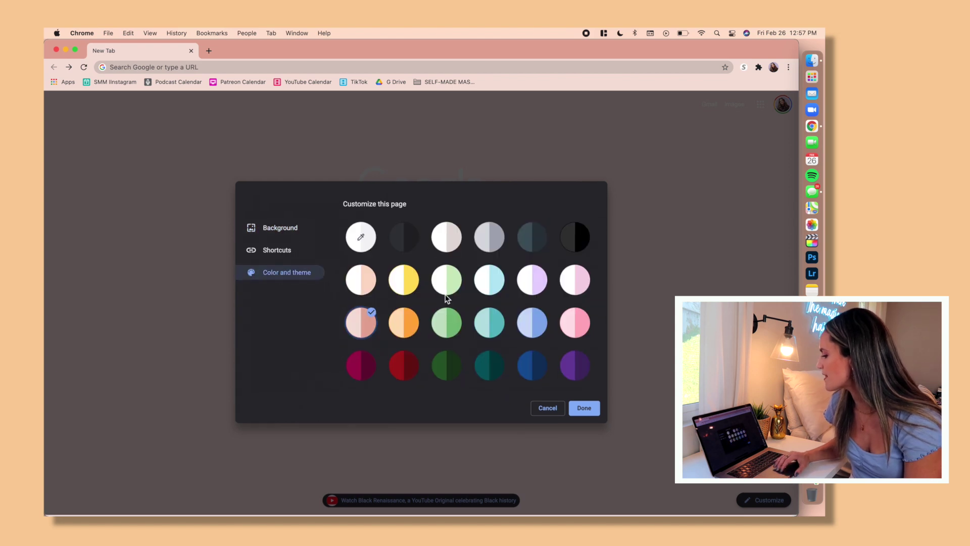
{"action": "left_click", "coordinate": [481, 336]}
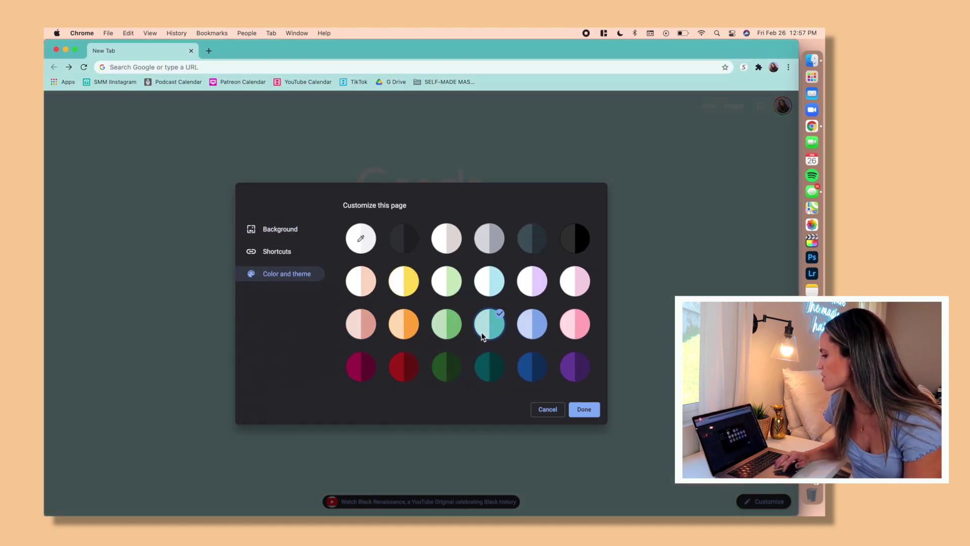
{"action": "left_click", "coordinate": [489, 371]}
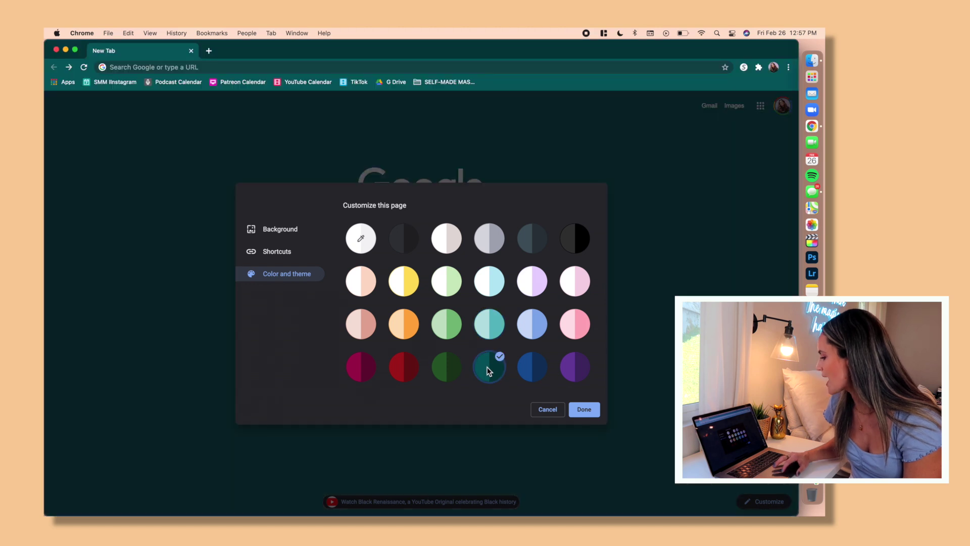
{"action": "left_click", "coordinate": [568, 330]}
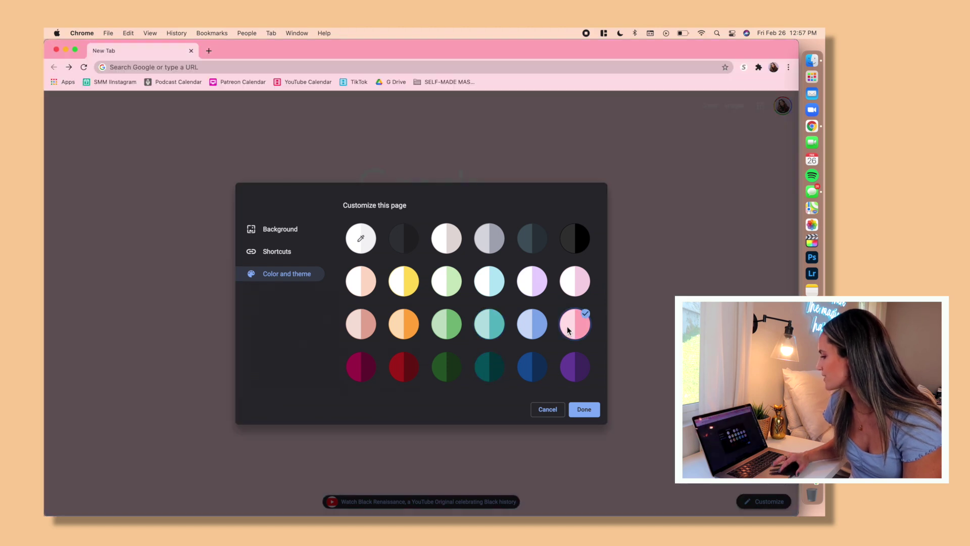
{"action": "left_click", "coordinate": [584, 409]}
Change the Chrome colour theme from pink to the rose shade.
{"action": "left_click", "coordinate": [778, 506]}
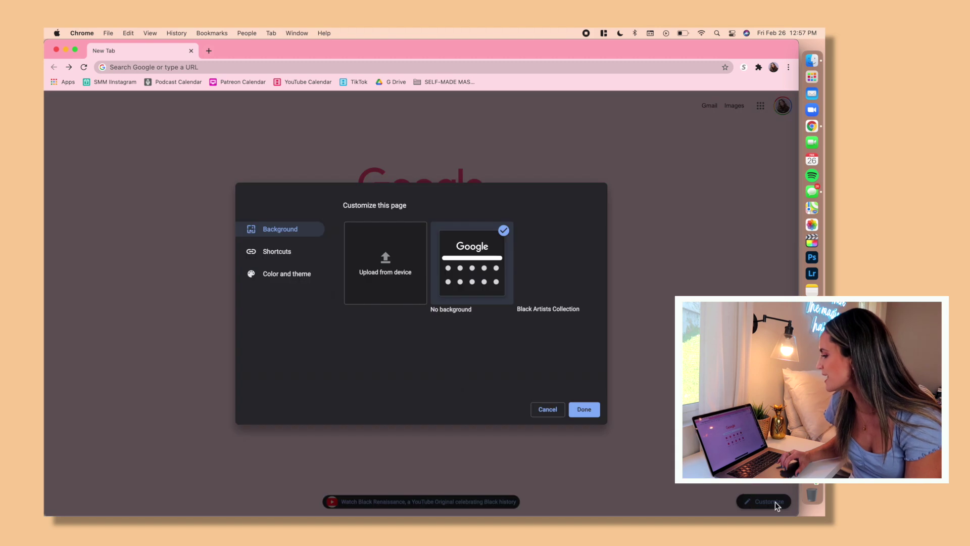
{"action": "left_click", "coordinate": [298, 282]}
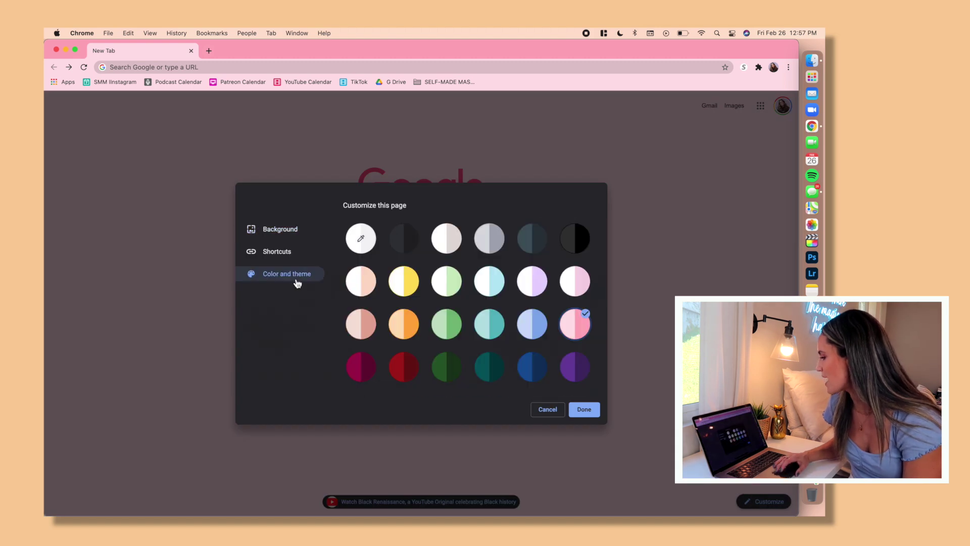
{"action": "left_click", "coordinate": [362, 329]}
{"action": "left_click", "coordinate": [572, 407]}
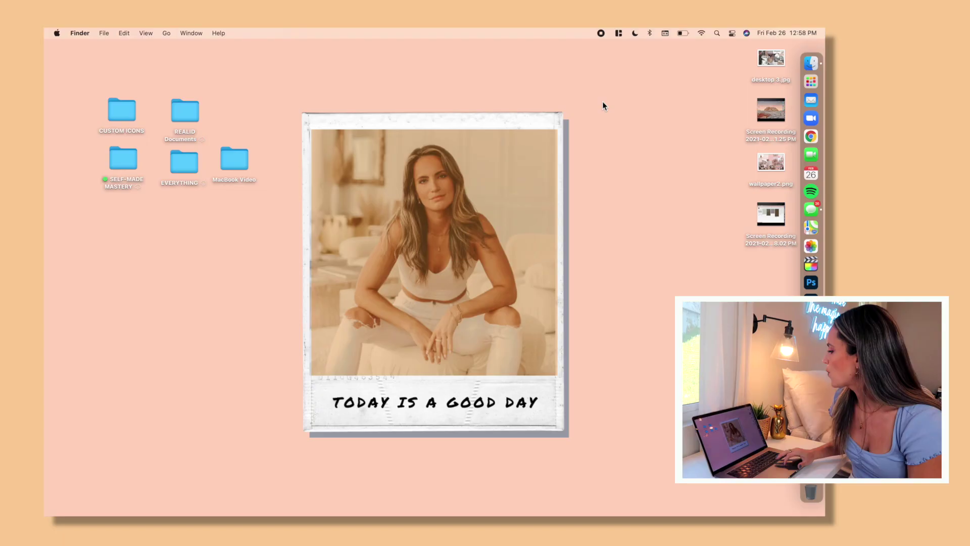
Reopen Chrome to the Airtable YouTube Channel base's Videos Tracker grid.
{"action": "left_click", "coordinate": [817, 136]}
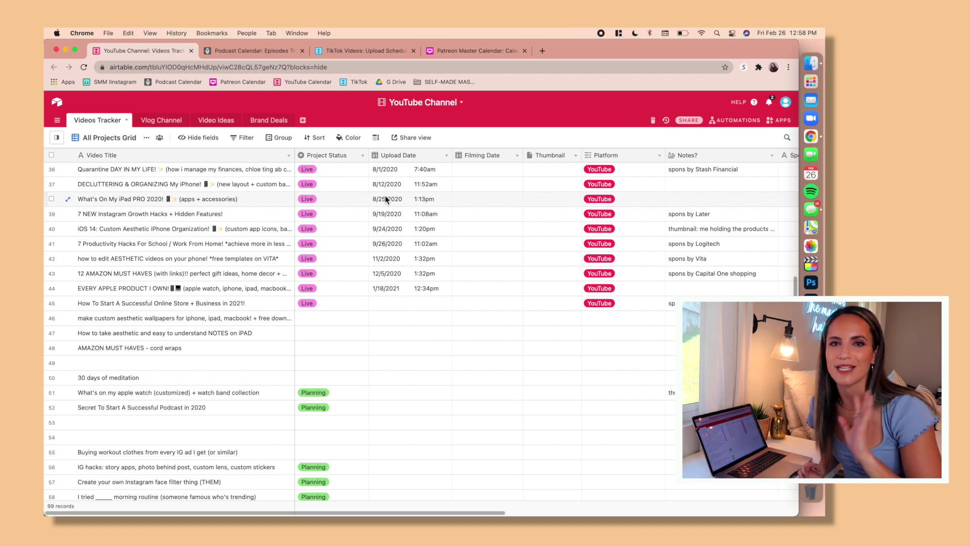
Scroll up the Airtable view and open Chrome's Settings page in a new tab.
{"action": "scroll", "coordinate": [168, 339], "scroll_direction": "up", "scroll_amount": 1}
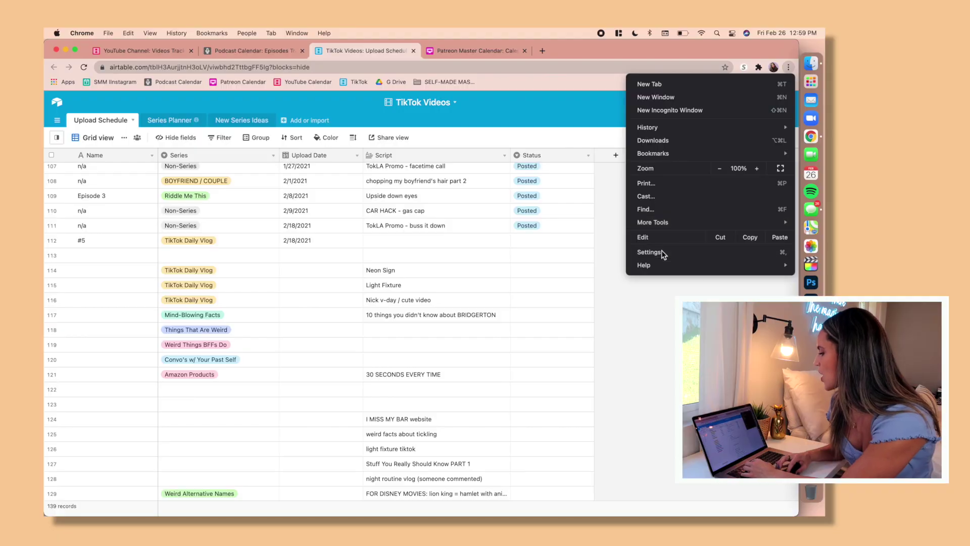
{"action": "left_click", "coordinate": [662, 250]}
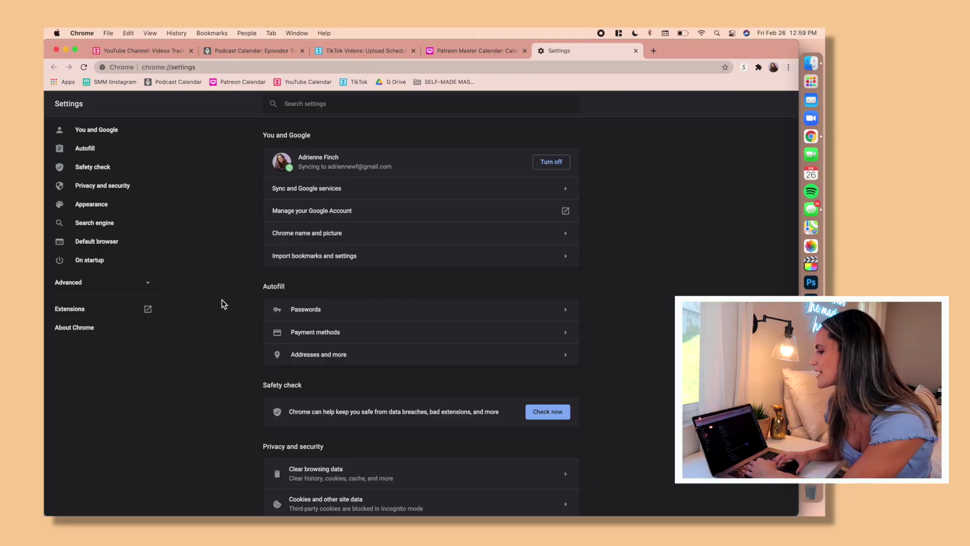
Scroll down through Chrome's settings toward the Appearance section.
{"action": "scroll", "coordinate": [224, 303], "scroll_direction": "down", "scroll_amount": 15}
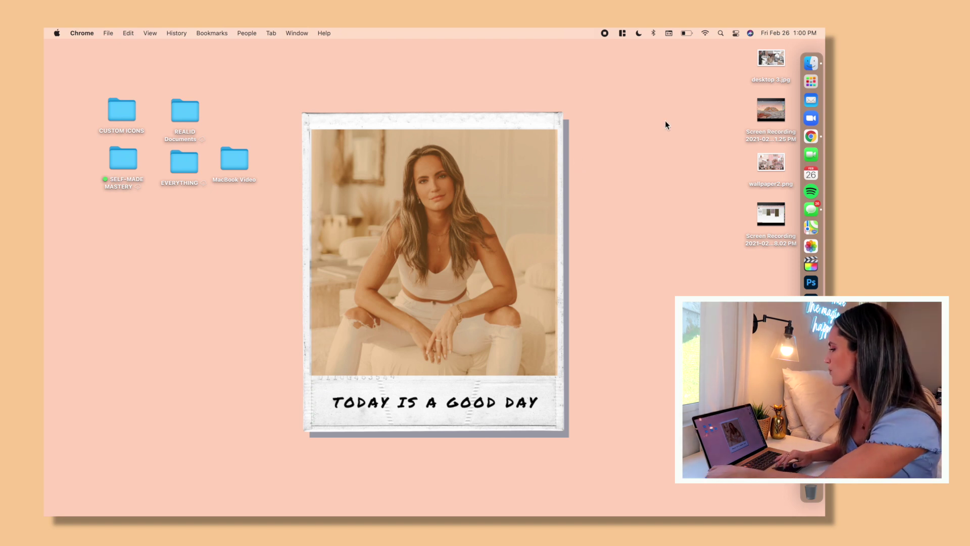
Show Notification Center from the menu-bar clock, close it, then bring it back.
{"action": "left_click", "coordinate": [773, 31]}
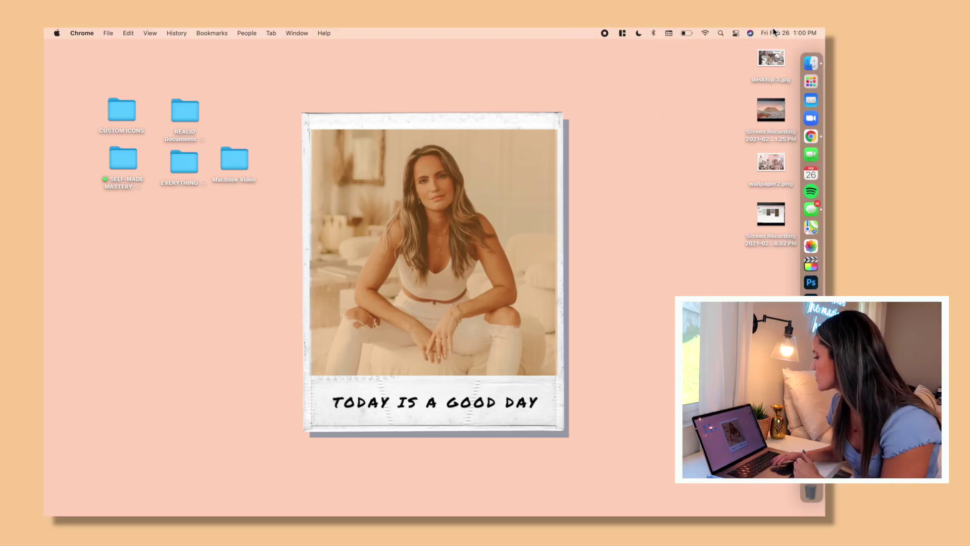
{"action": "left_click", "coordinate": [775, 32]}
{"action": "left_click", "coordinate": [774, 32]}
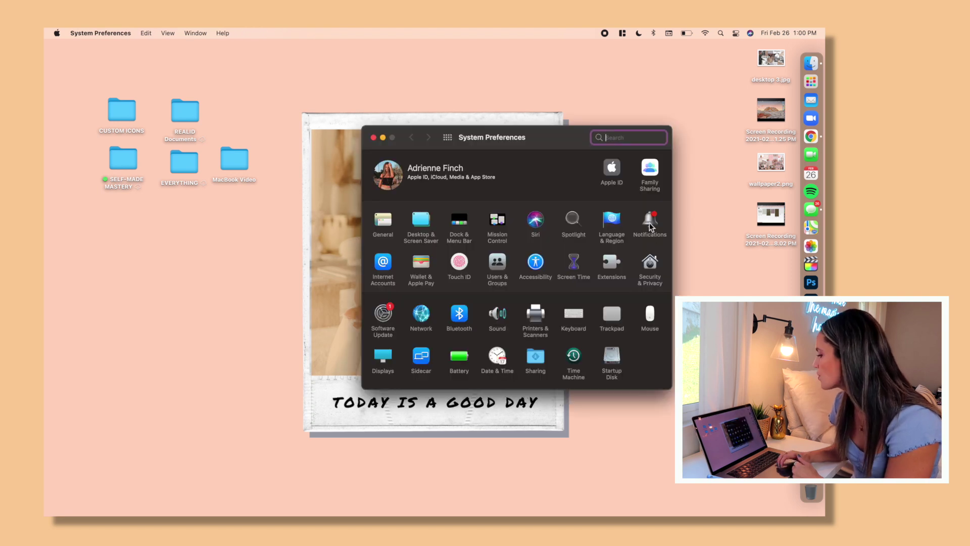
Open Notifications preferences and look through the Books and Messages notification settings.
{"action": "left_click", "coordinate": [650, 223]}
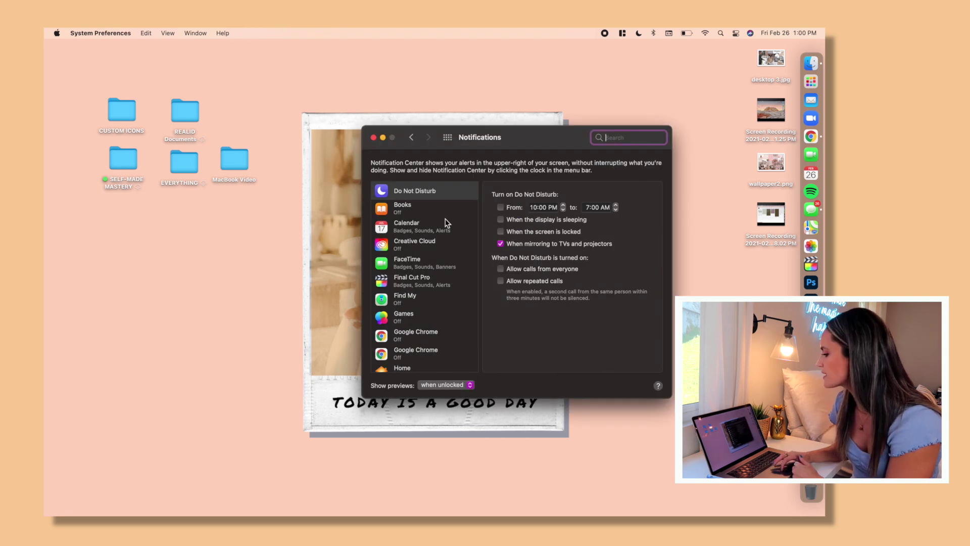
{"action": "left_click", "coordinate": [433, 212]}
{"action": "scroll", "coordinate": [424, 287], "scroll_direction": "down", "scroll_amount": 5}
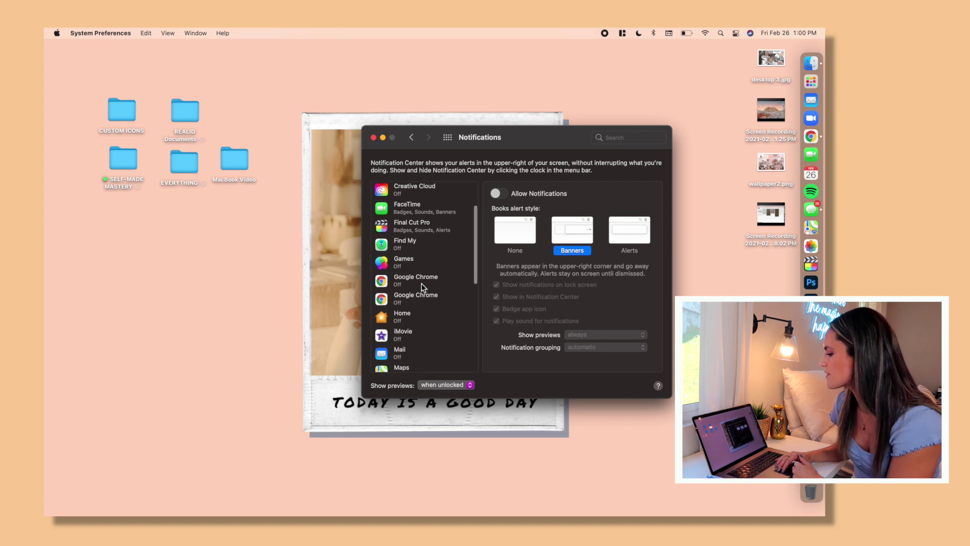
{"action": "left_click", "coordinate": [425, 359]}
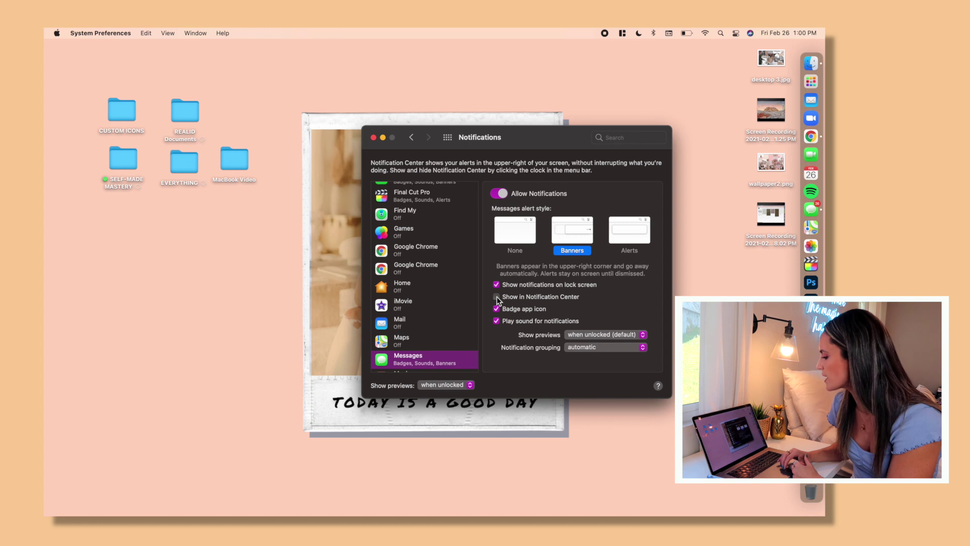
{"action": "scroll", "coordinate": [426, 316], "scroll_direction": "up", "scroll_amount": 5}
Uncheck Show in Notification Center for Calendar and close System Preferences.
{"action": "left_click", "coordinate": [414, 228]}
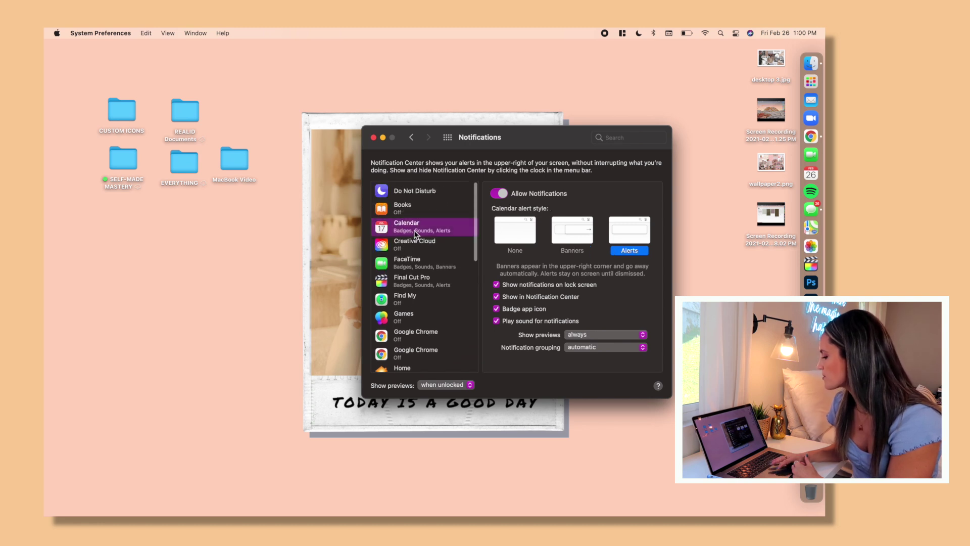
{"action": "left_click", "coordinate": [496, 297]}
{"action": "left_click", "coordinate": [374, 138]}
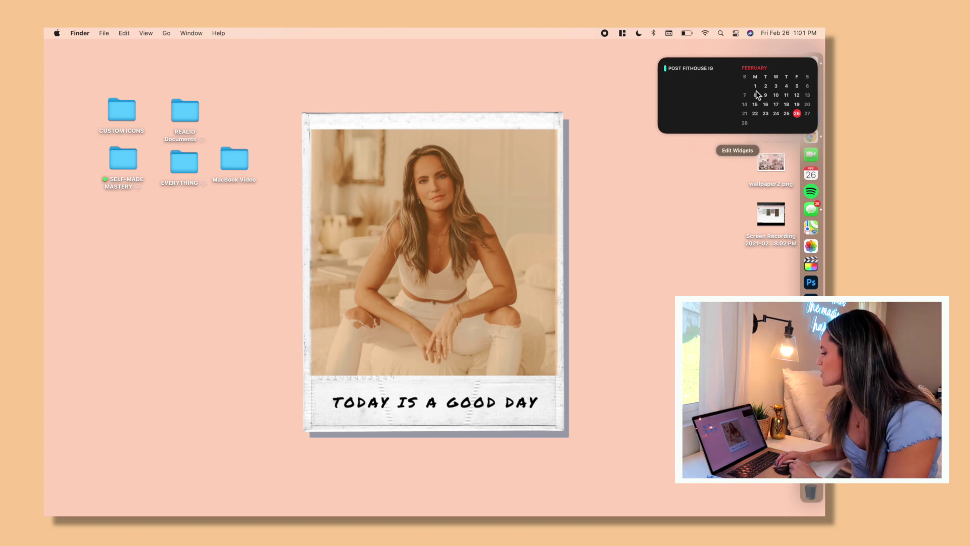
Open Edit Widgets and scroll through the gallery of available widgets.
{"action": "left_click", "coordinate": [733, 152]}
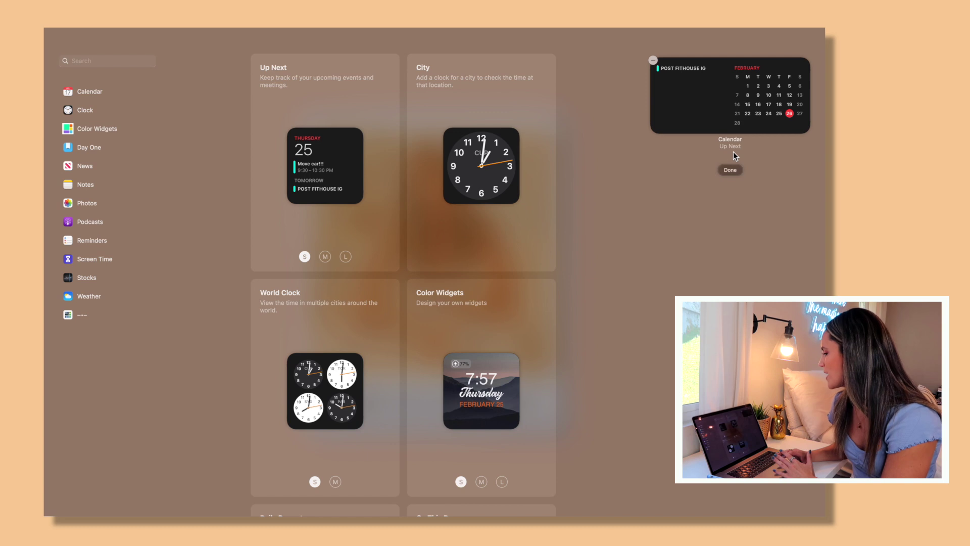
{"action": "scroll", "coordinate": [554, 244], "scroll_direction": "down", "scroll_amount": 20}
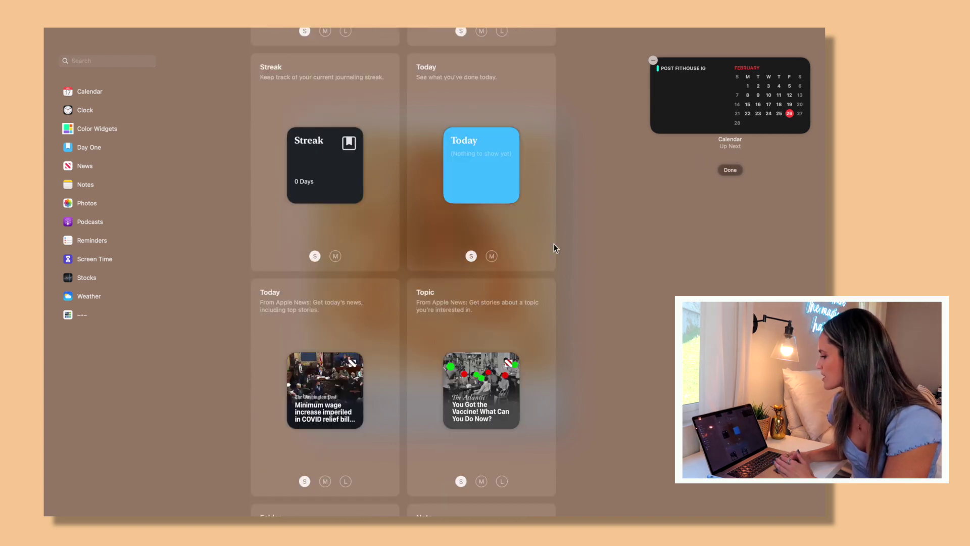
{"action": "scroll", "coordinate": [554, 244], "scroll_direction": "down", "scroll_amount": 15}
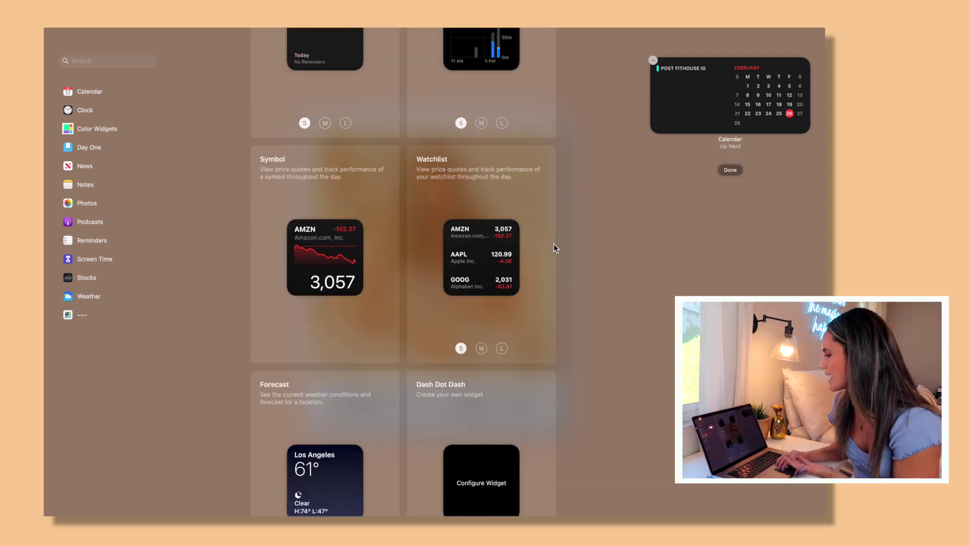
{"action": "scroll", "coordinate": [554, 244], "scroll_direction": "up", "scroll_amount": 10}
{"action": "scroll", "coordinate": [312, 311], "scroll_direction": "down", "scroll_amount": 6}
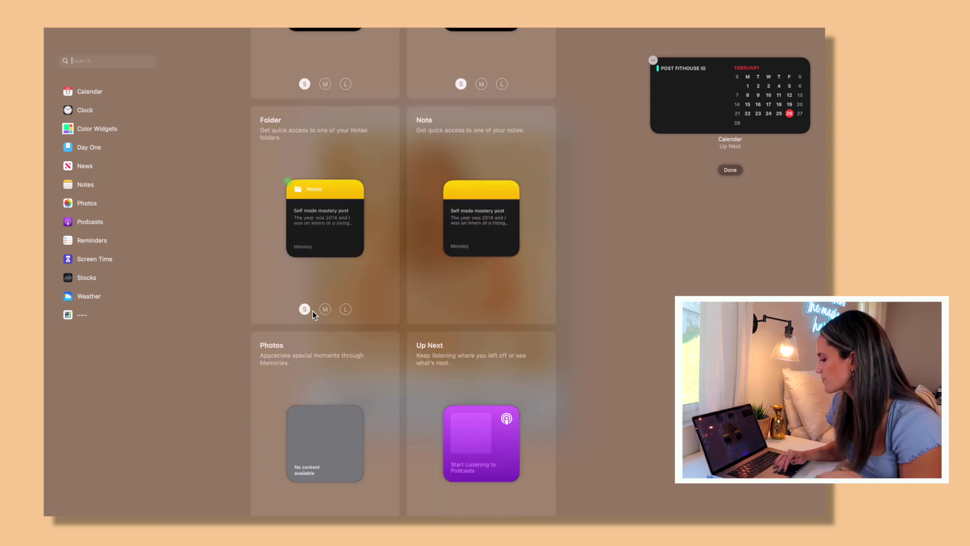
{"action": "scroll", "coordinate": [313, 311], "scroll_direction": "down", "scroll_amount": 2}
{"action": "scroll", "coordinate": [314, 463], "scroll_direction": "down", "scroll_amount": 2}
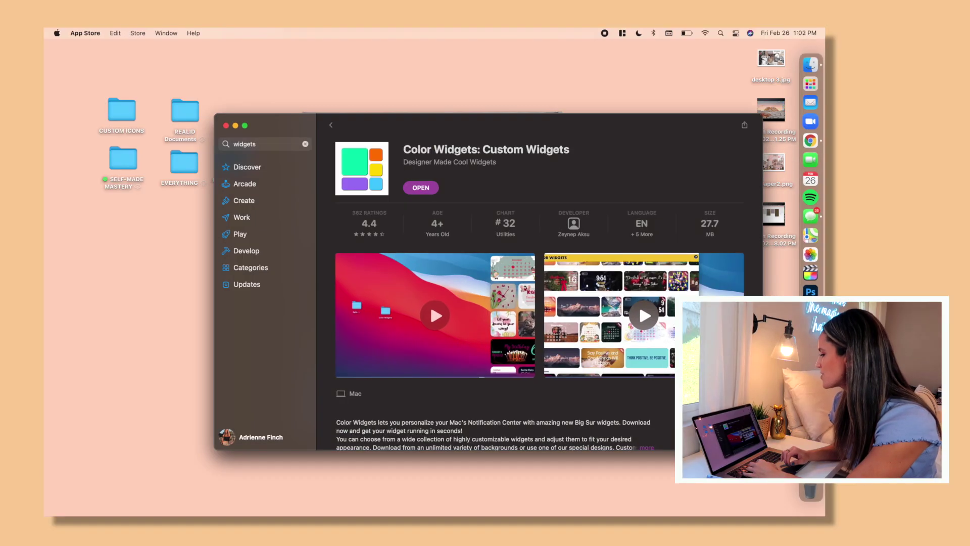
Go back in the App Store, clear the search field and search for 'widgetsmith'.
{"action": "left_click", "coordinate": [331, 125]}
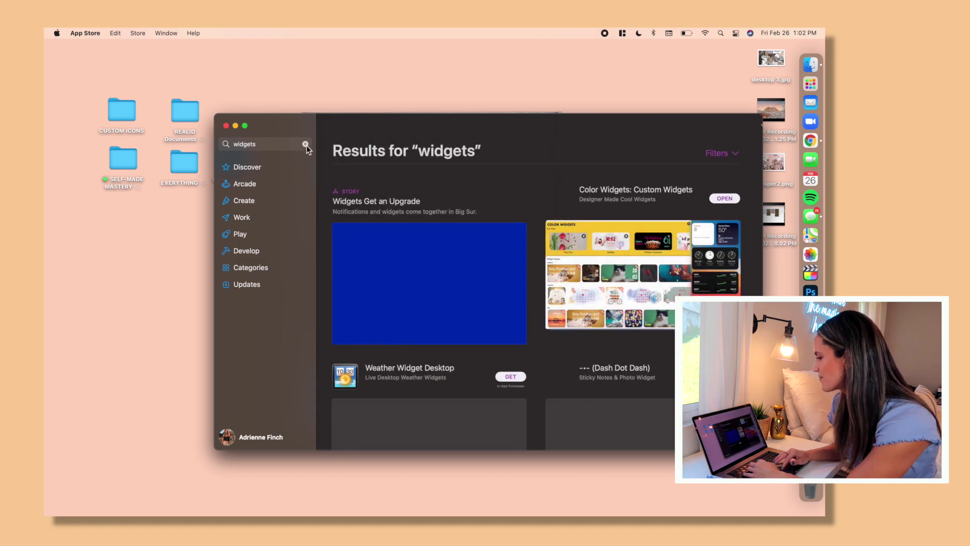
{"action": "left_click", "coordinate": [306, 144]}
{"action": "type", "text": "widgetsmith"}
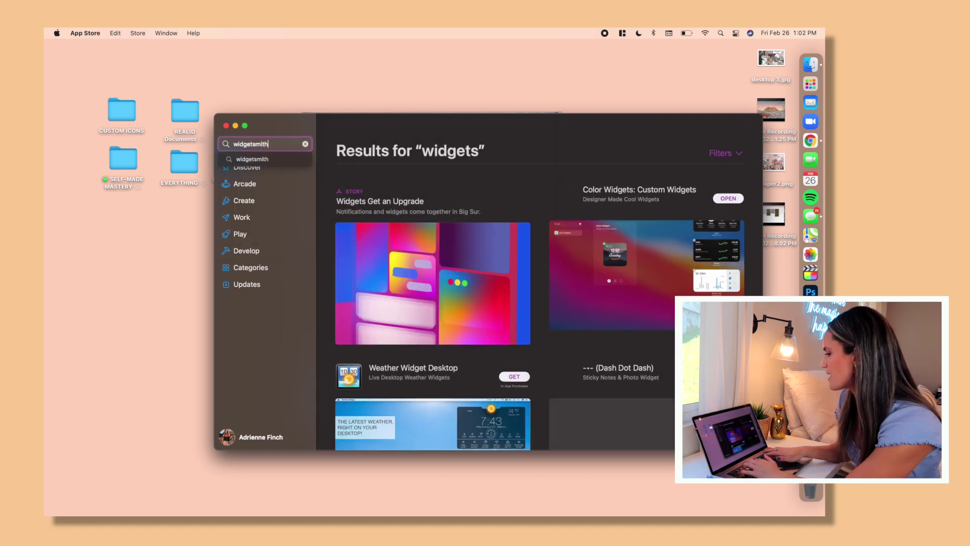
{"action": "key", "text": "Return"}
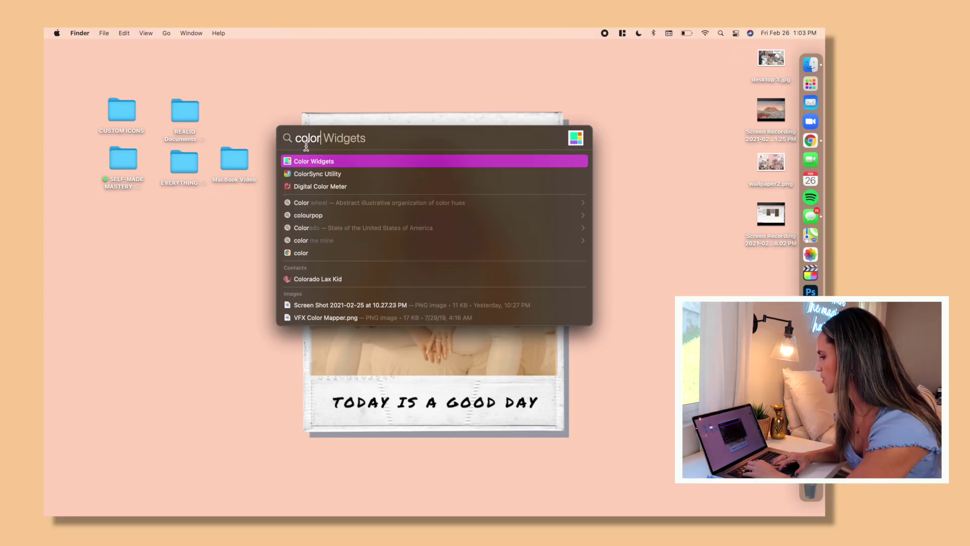
Launch Color Widgets from Spotlight and enlarge its window.
{"action": "key", "text": "Return"}
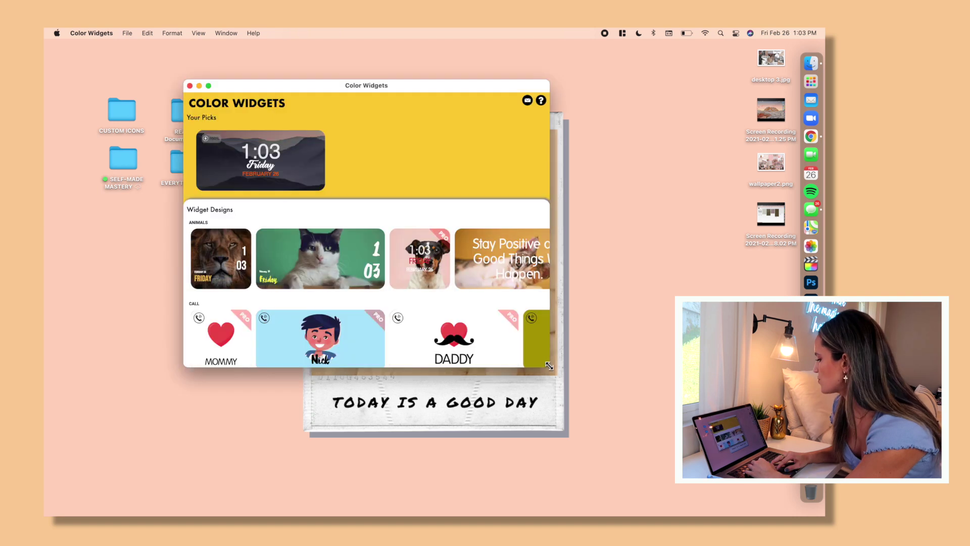
{"action": "left_click_drag", "start_coordinate": [632, 431], "coordinate": [638, 436]}
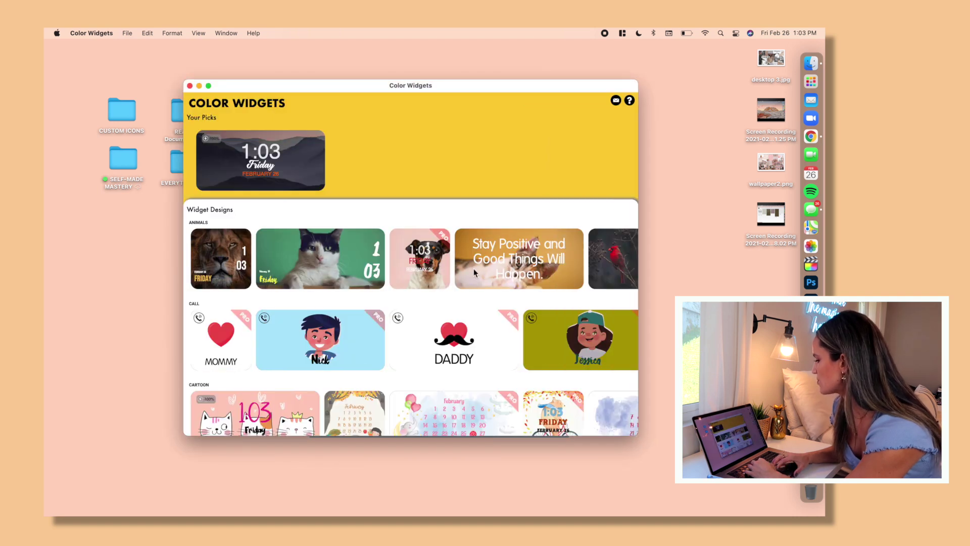
{"action": "scroll", "coordinate": [473, 268], "scroll_direction": "down", "scroll_amount": 5}
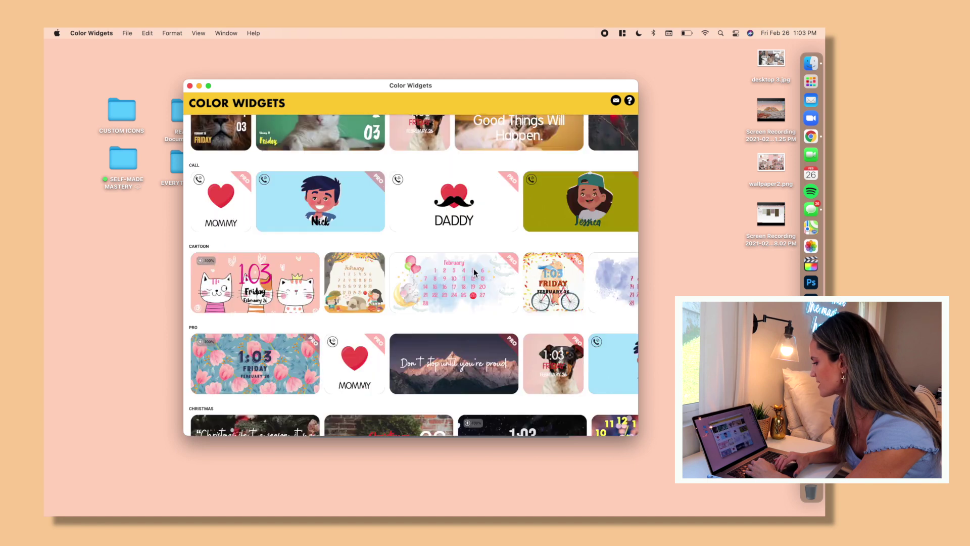
{"action": "scroll", "coordinate": [474, 268], "scroll_direction": "up", "scroll_amount": 5}
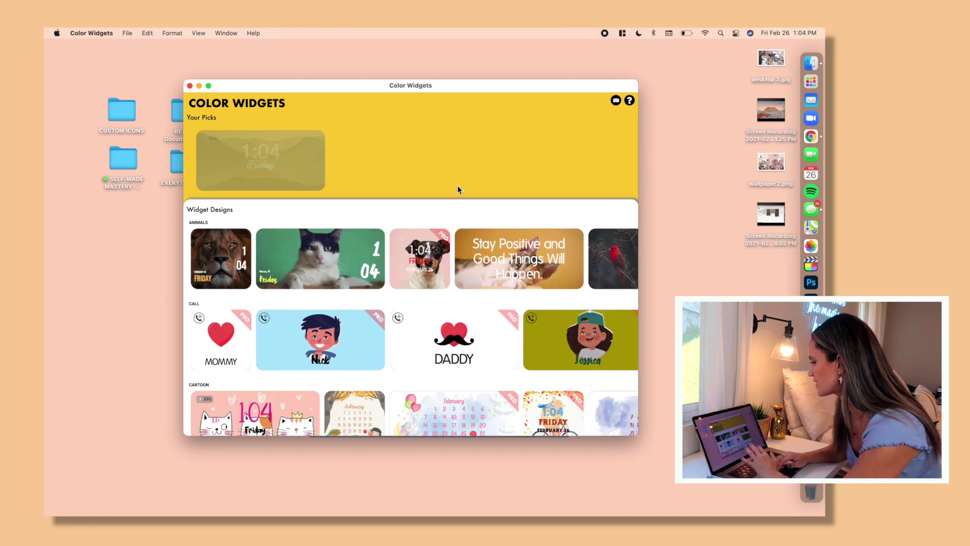
Build a text-style clock widget with the peach arch photo background and save it to Your Picks.
{"action": "left_click", "coordinate": [334, 193]}
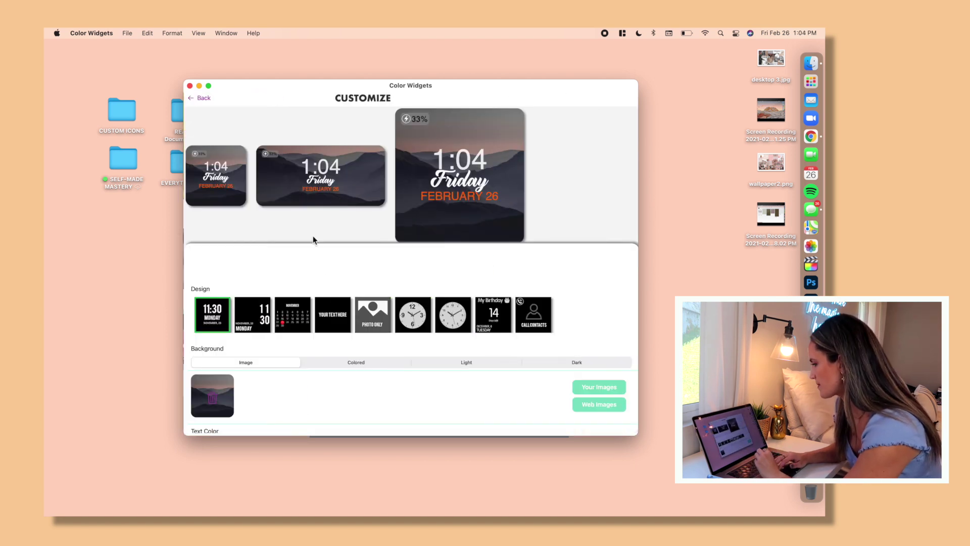
{"action": "left_click", "coordinate": [333, 278]}
{"action": "left_click", "coordinate": [215, 275]}
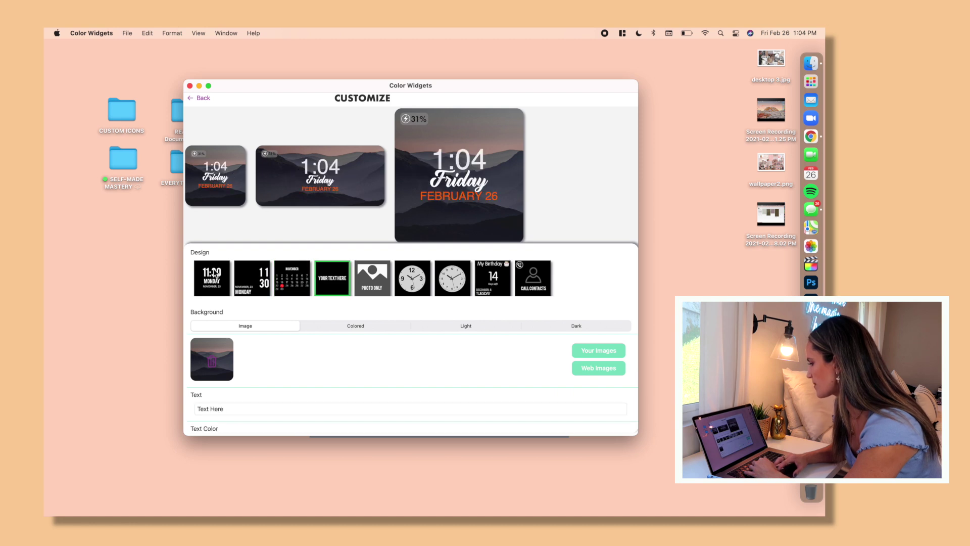
{"action": "scroll", "coordinate": [307, 311], "scroll_direction": "down", "scroll_amount": 2}
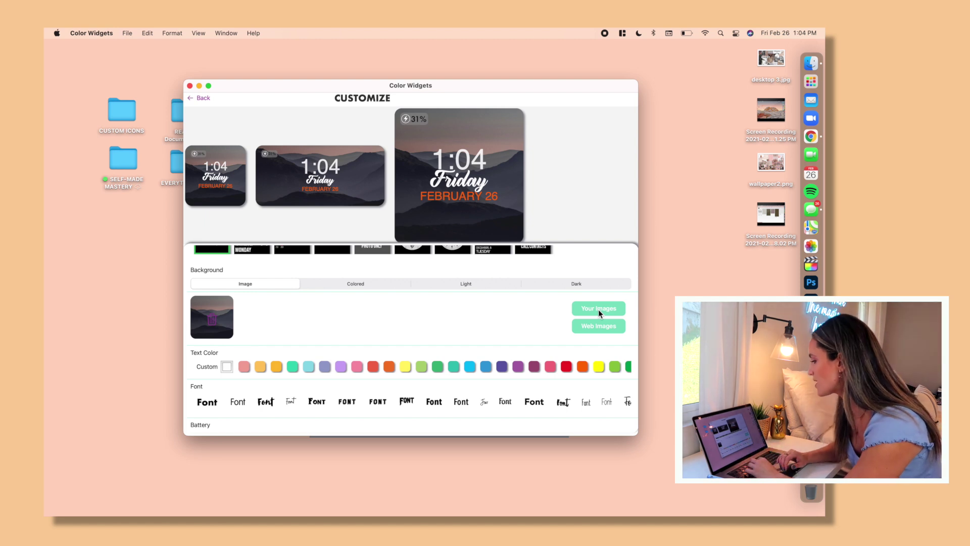
{"action": "left_click", "coordinate": [598, 309]}
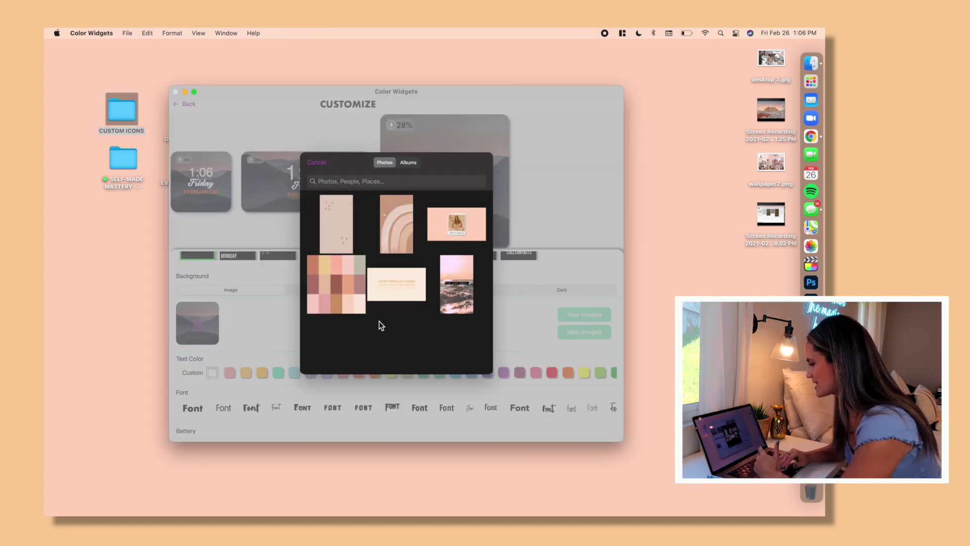
{"action": "left_click", "coordinate": [405, 231]}
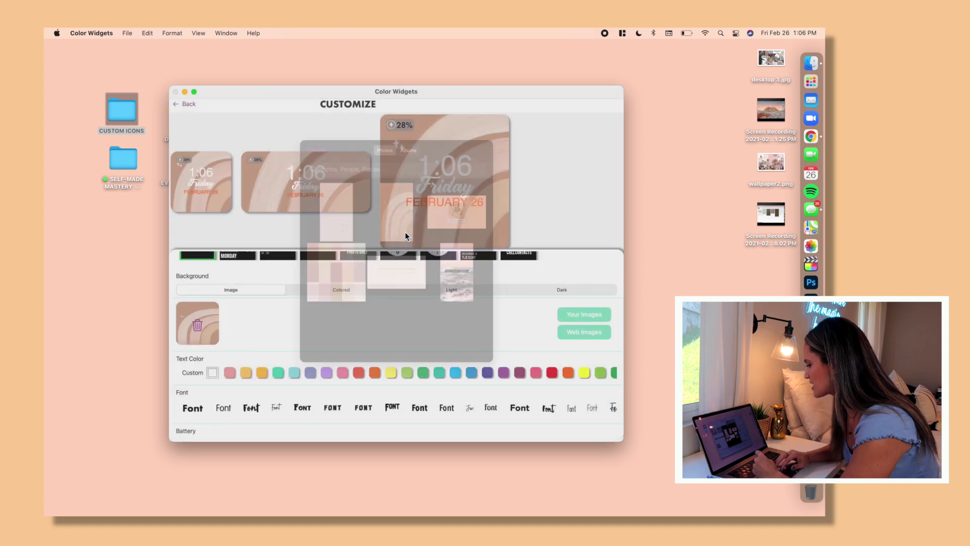
{"action": "left_click", "coordinate": [603, 435]}
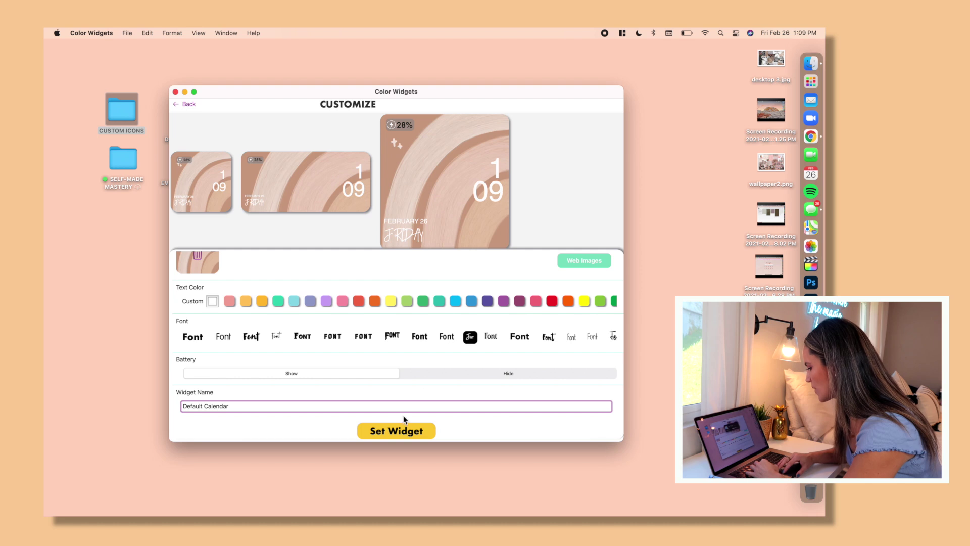
{"action": "left_click", "coordinate": [399, 431]}
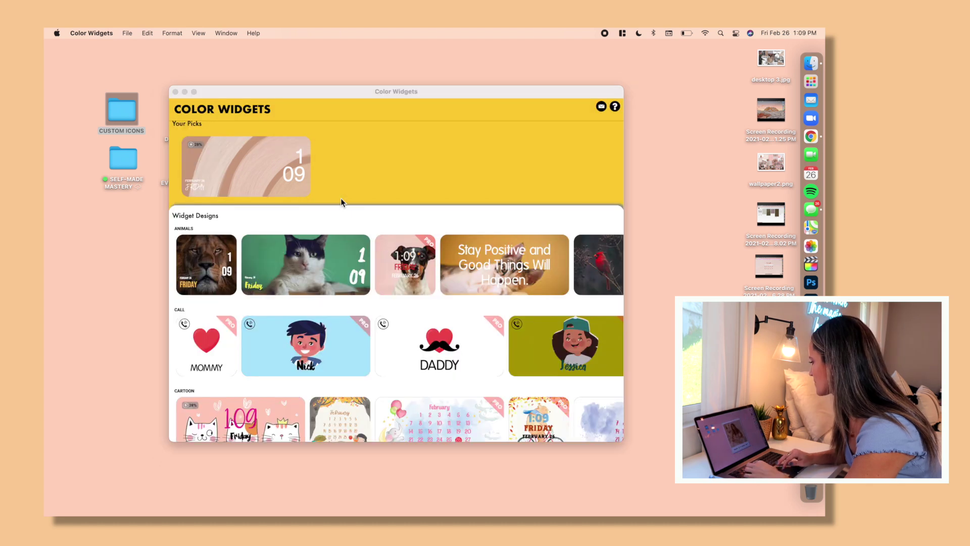
Close Color Widgets, add Widget 1 in Dash Dot Dash, and quit Dash Dot Dash.
{"action": "left_click", "coordinate": [175, 92]}
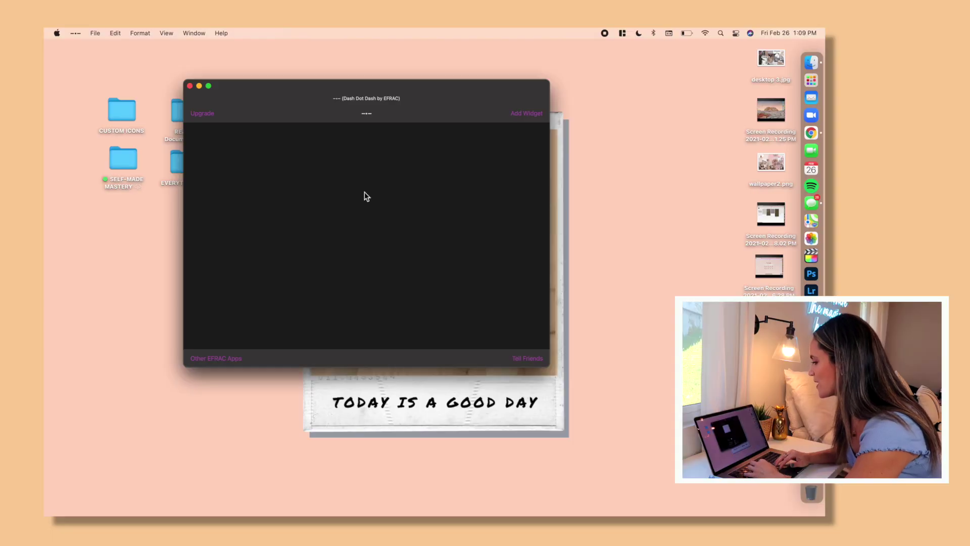
{"action": "left_click", "coordinate": [521, 114]}
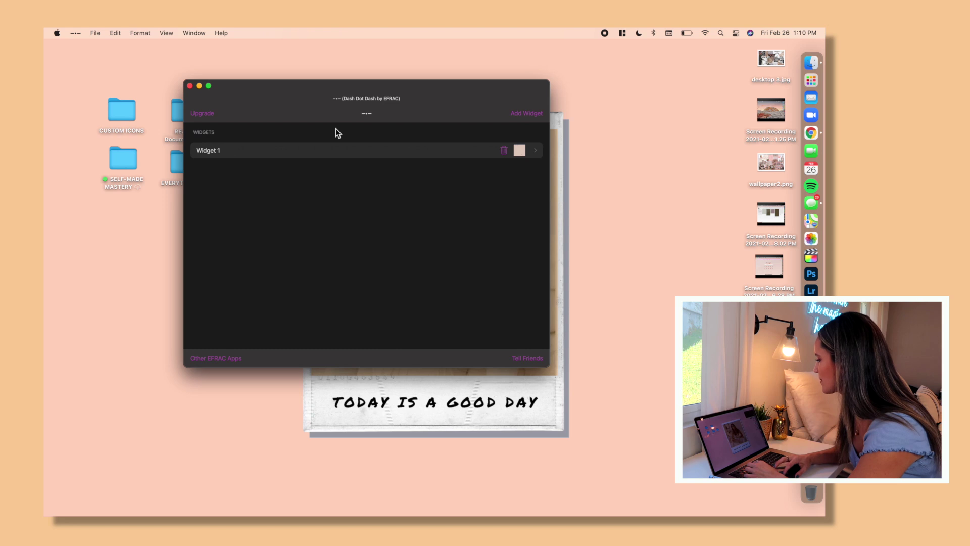
{"action": "key", "text": "super+q"}
{"action": "left_click", "coordinate": [797, 32]}
Add the large peach-arch Color Widgets clock below the calendar, then view Dash Dot Dash at size M.
{"action": "left_click", "coordinate": [737, 148]}
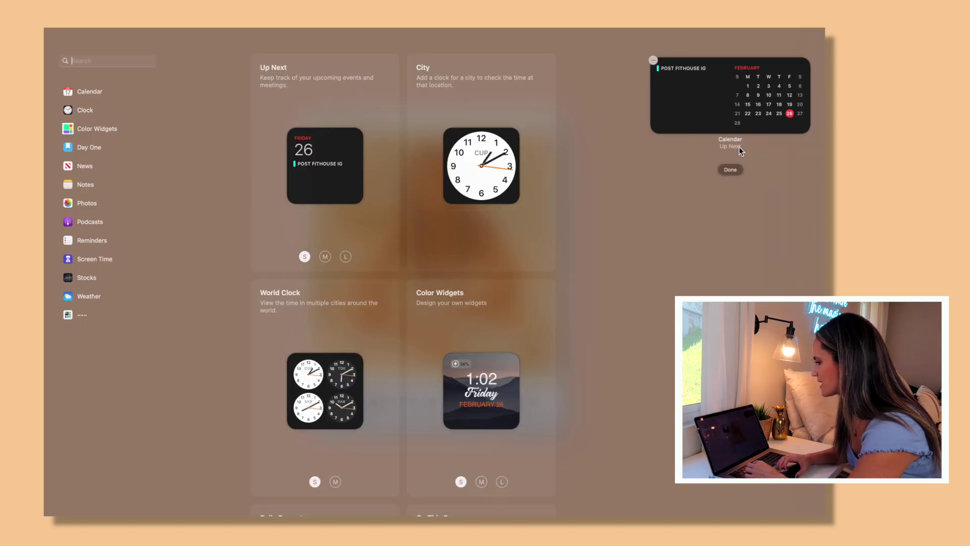
{"action": "left_click", "coordinate": [96, 129]}
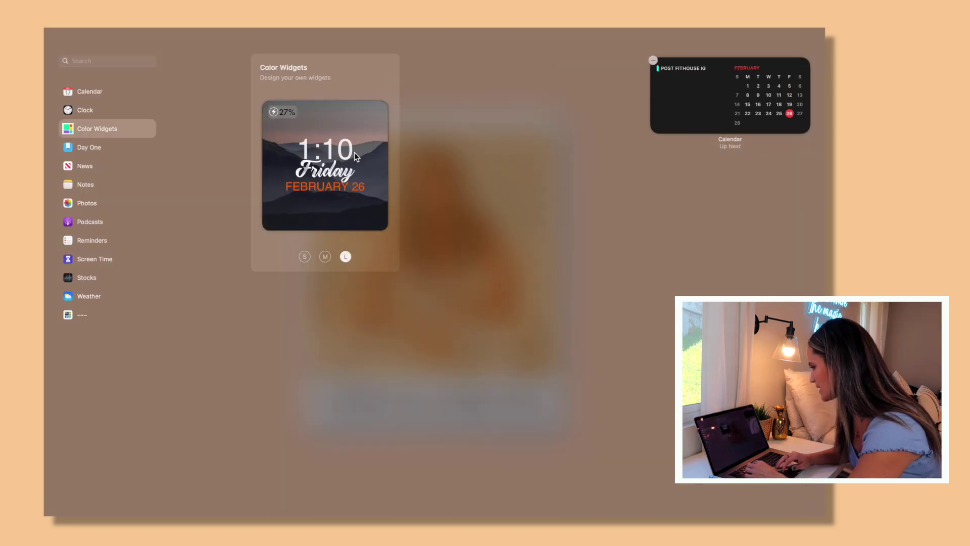
{"action": "left_click", "coordinate": [357, 157]}
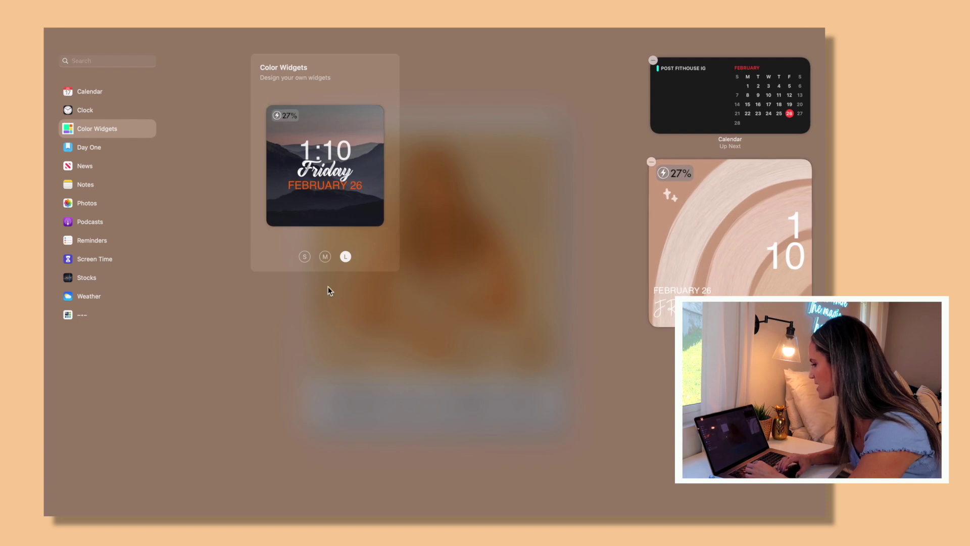
{"action": "left_click", "coordinate": [81, 314]}
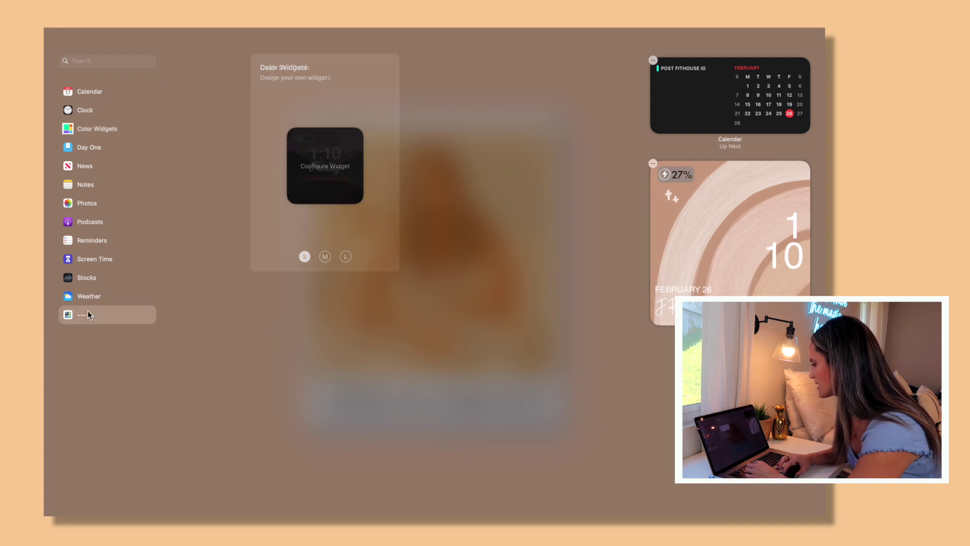
{"action": "left_click", "coordinate": [325, 257]}
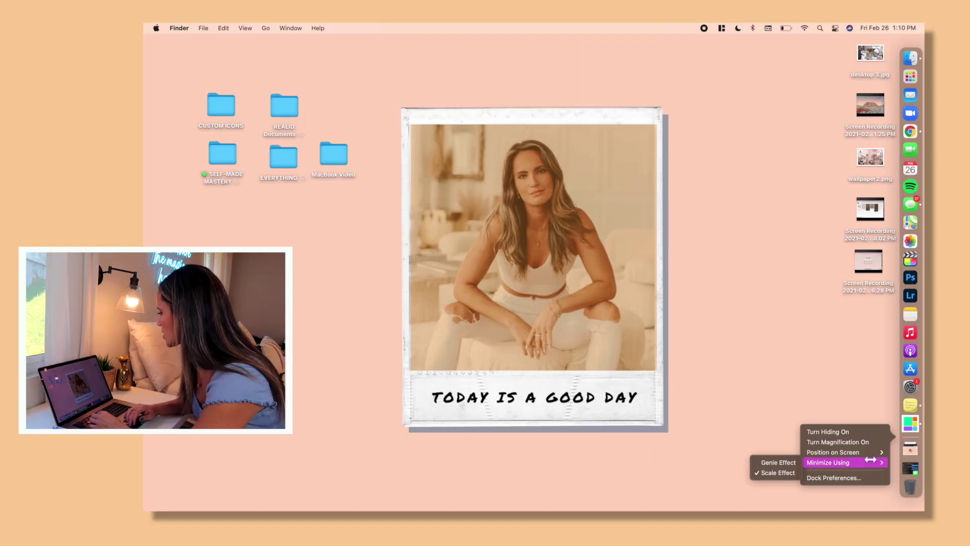
Set the Dock's Position on Screen to Bottom, moving it off the right edge.
{"action": "mouse_move", "coordinate": [869, 455]}
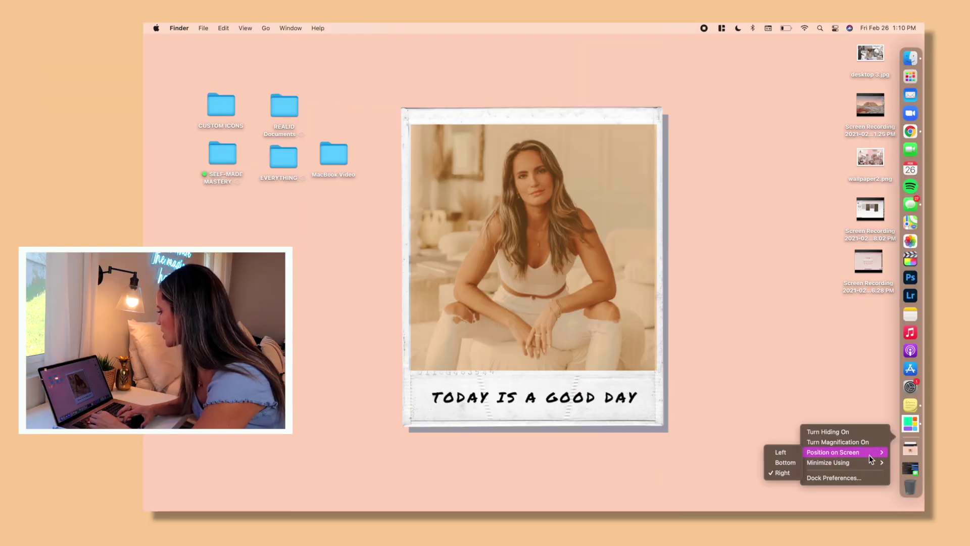
{"action": "left_click", "coordinate": [786, 462]}
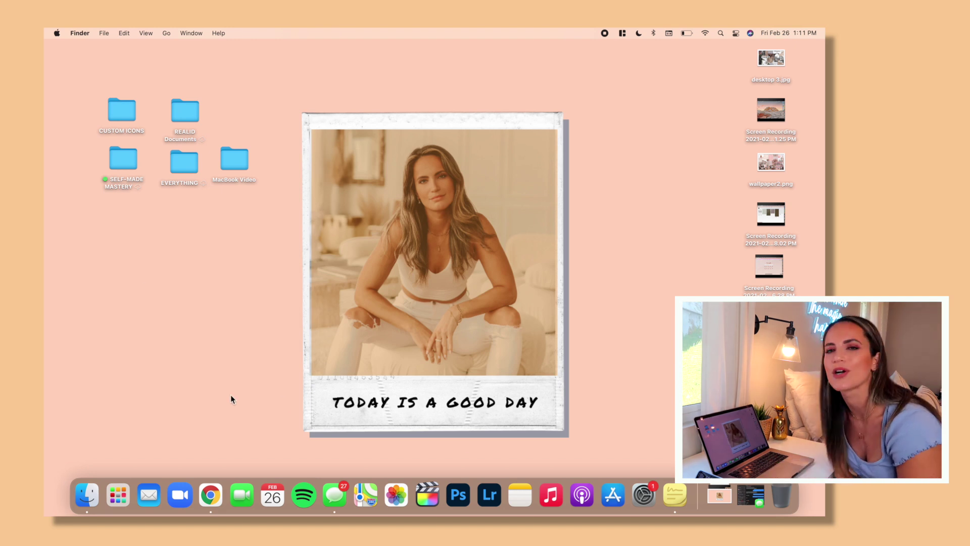
{"action": "key", "text": "space"}
{"action": "key", "text": "space"}
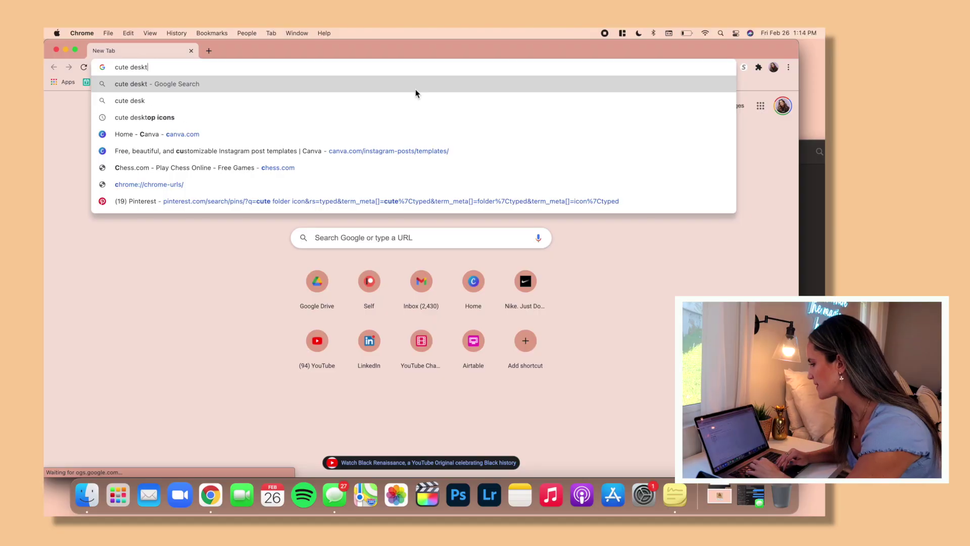
Search 'cute desktop icon png' and save the peach icon image as Peach.png in CUSTOM ICONS.
{"action": "type", "text": "con png"}
{"action": "key", "text": "Return"}
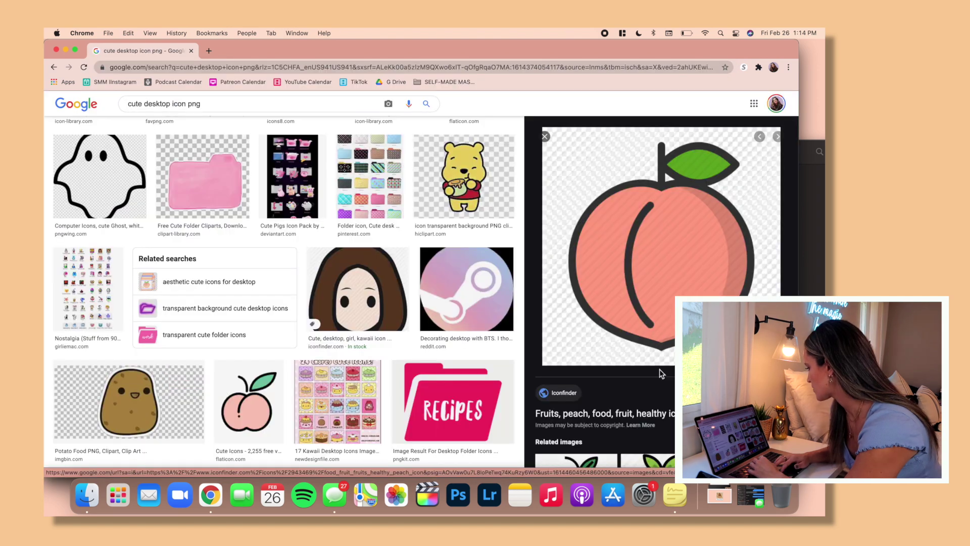
{"action": "scroll", "coordinate": [660, 369], "scroll_direction": "down", "scroll_amount": 5}
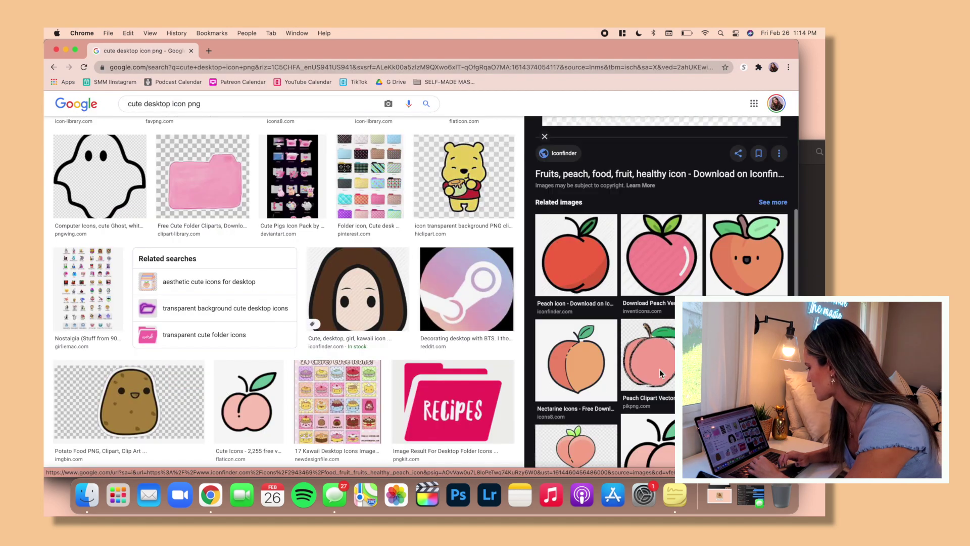
{"action": "scroll", "coordinate": [662, 373], "scroll_direction": "down", "scroll_amount": 3}
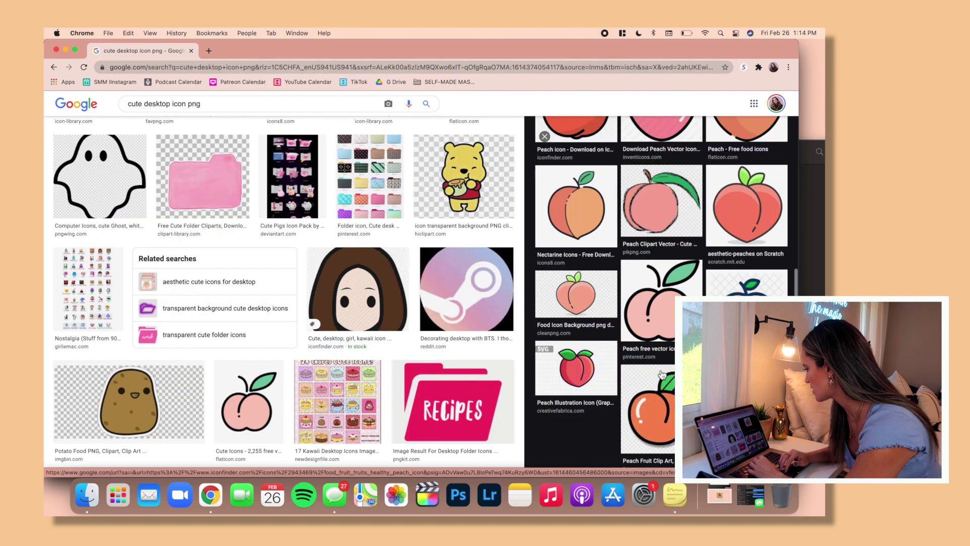
{"action": "left_click", "coordinate": [578, 205]}
{"action": "left_click_drag", "start_coordinate": [612, 188], "coordinate": [646, 247]}
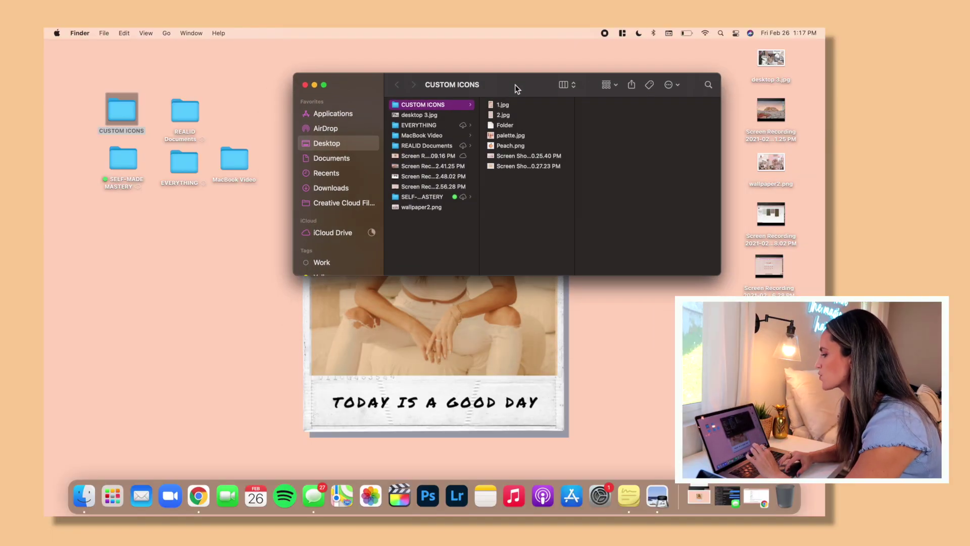
Open Peach.png in Preview and copy the peach image.
{"action": "double_click", "coordinate": [505, 144]}
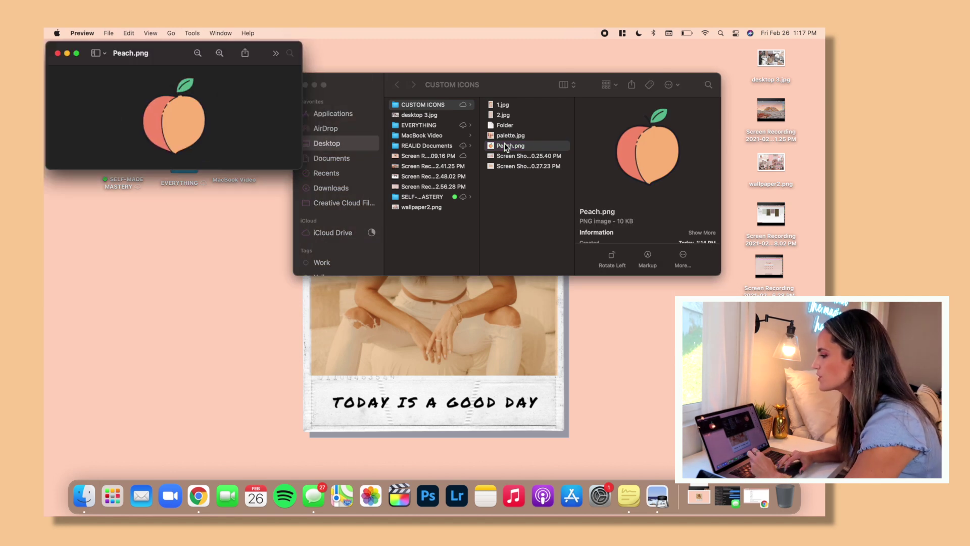
{"action": "left_click", "coordinate": [129, 32]}
{"action": "left_click", "coordinate": [130, 82]}
{"action": "key", "text": "cmd+w"}
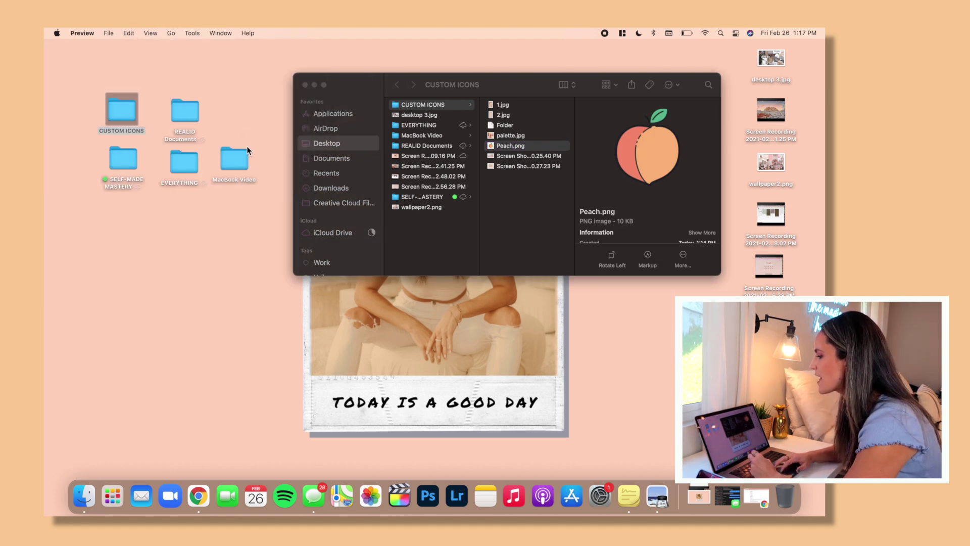
Paste the peach image as the CUSTOM ICONS folder icon in its Info window, then close the windows.
{"action": "right_click", "coordinate": [123, 110]}
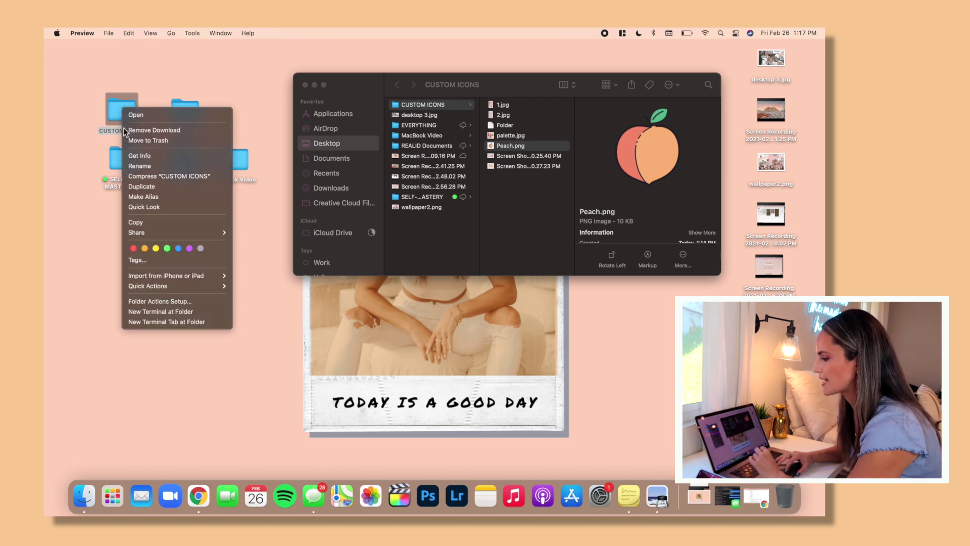
{"action": "left_click", "coordinate": [147, 154]}
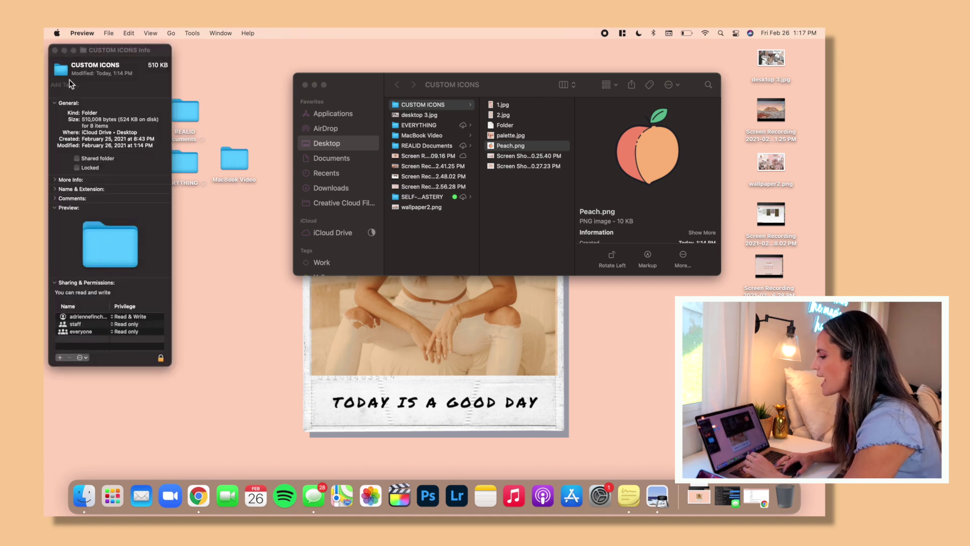
{"action": "left_click", "coordinate": [64, 76]}
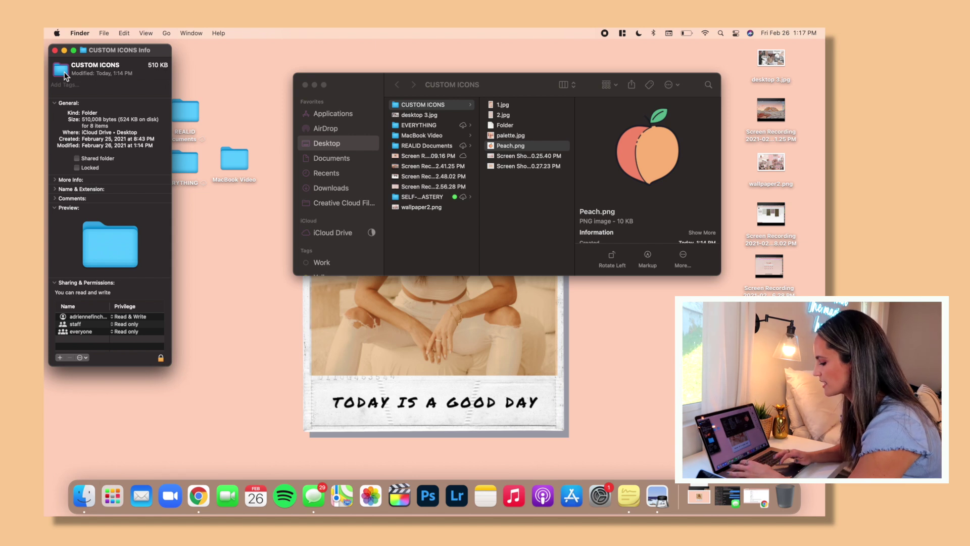
{"action": "key", "text": "super+v"}
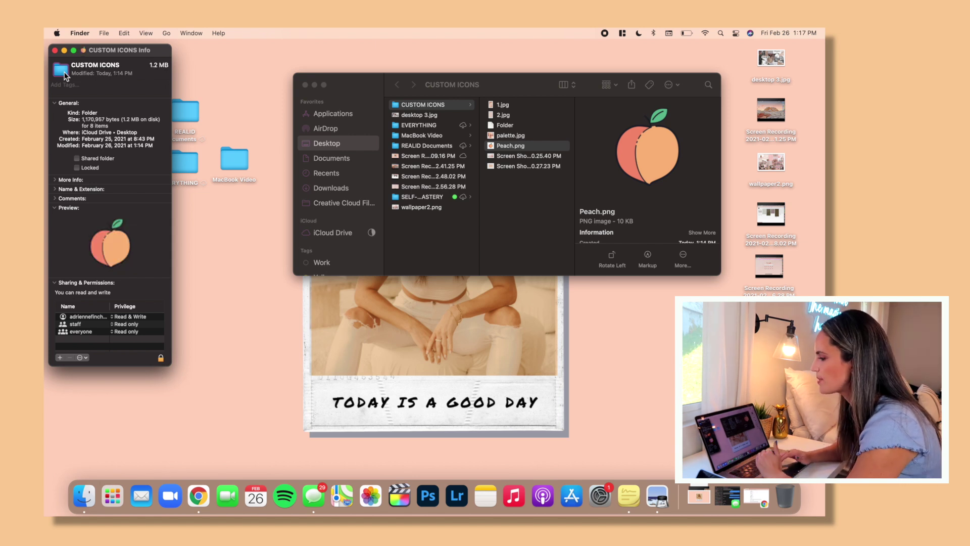
{"action": "left_click", "coordinate": [55, 51]}
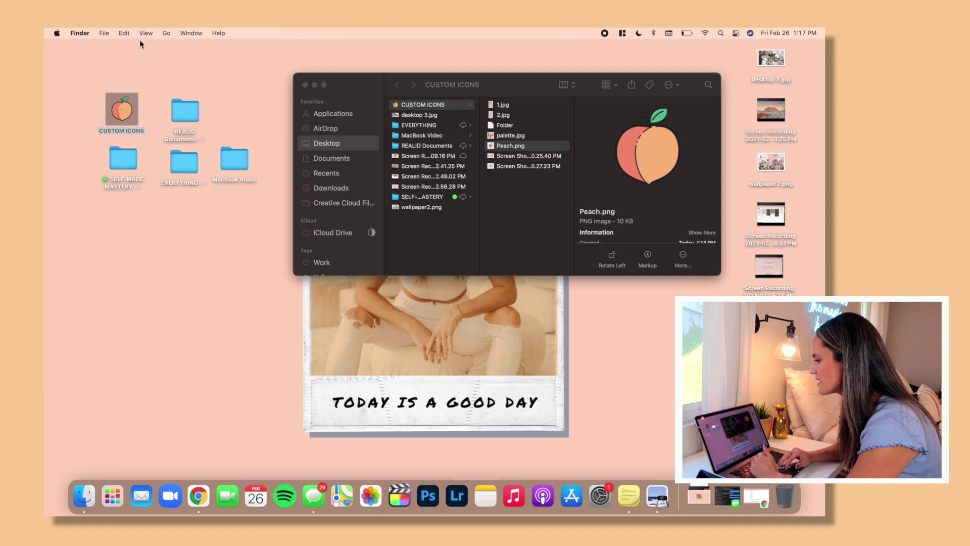
{"action": "left_click", "coordinate": [305, 85]}
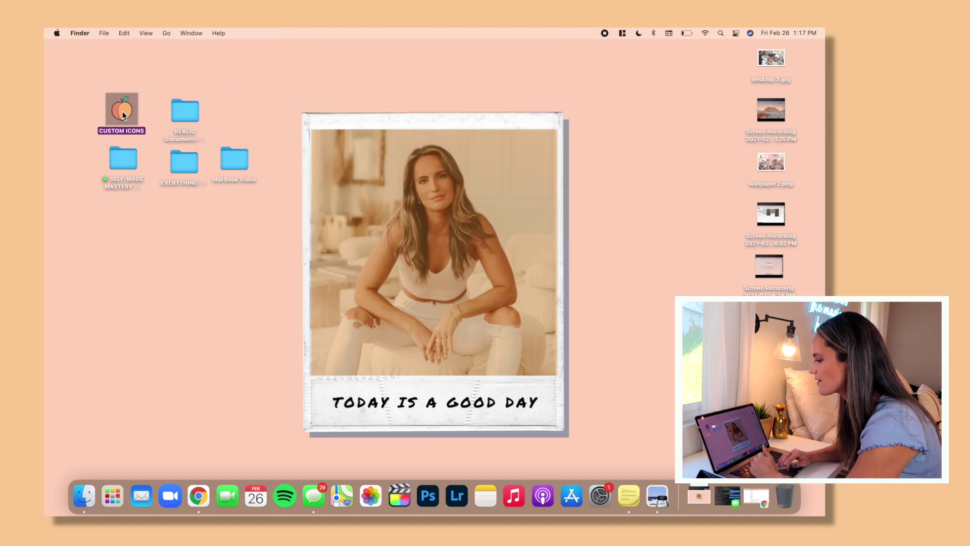